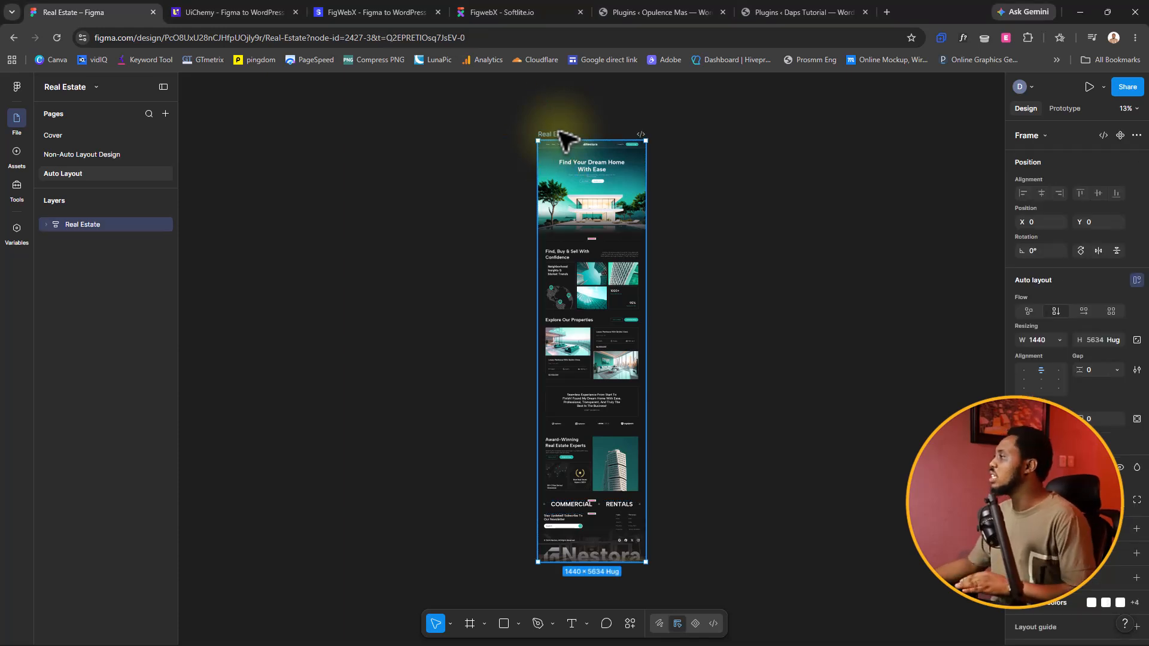
Switch to the UiChemy website and review the features listed on its homepage
left_click(246, 12)
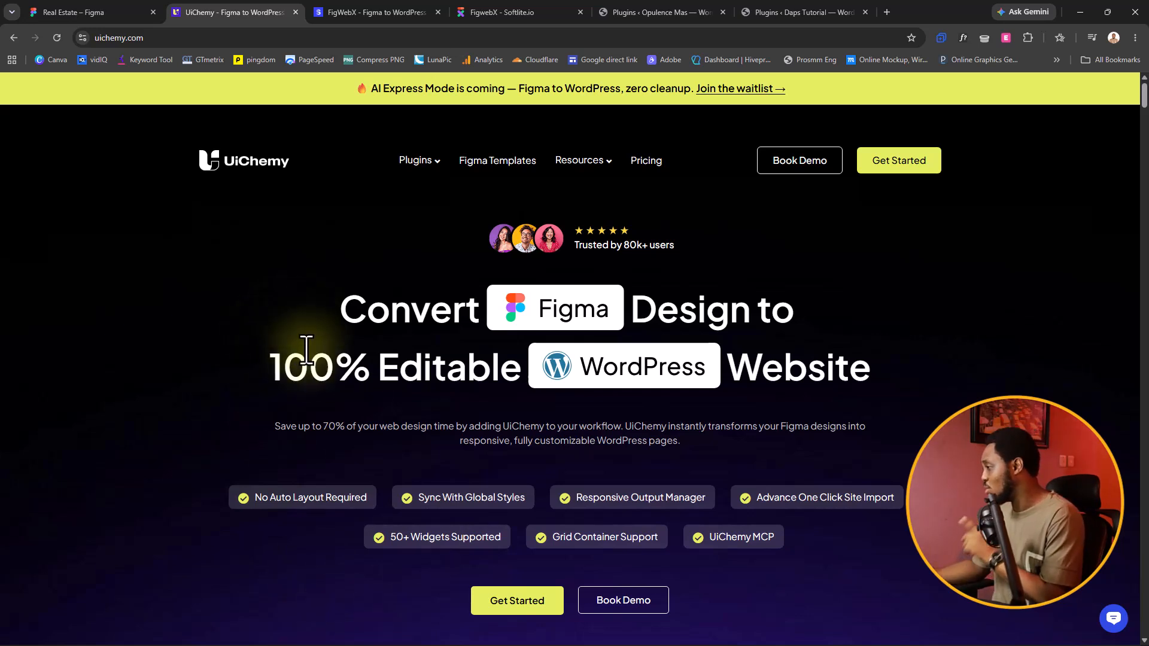
scroll(676, 359, "down", 2)
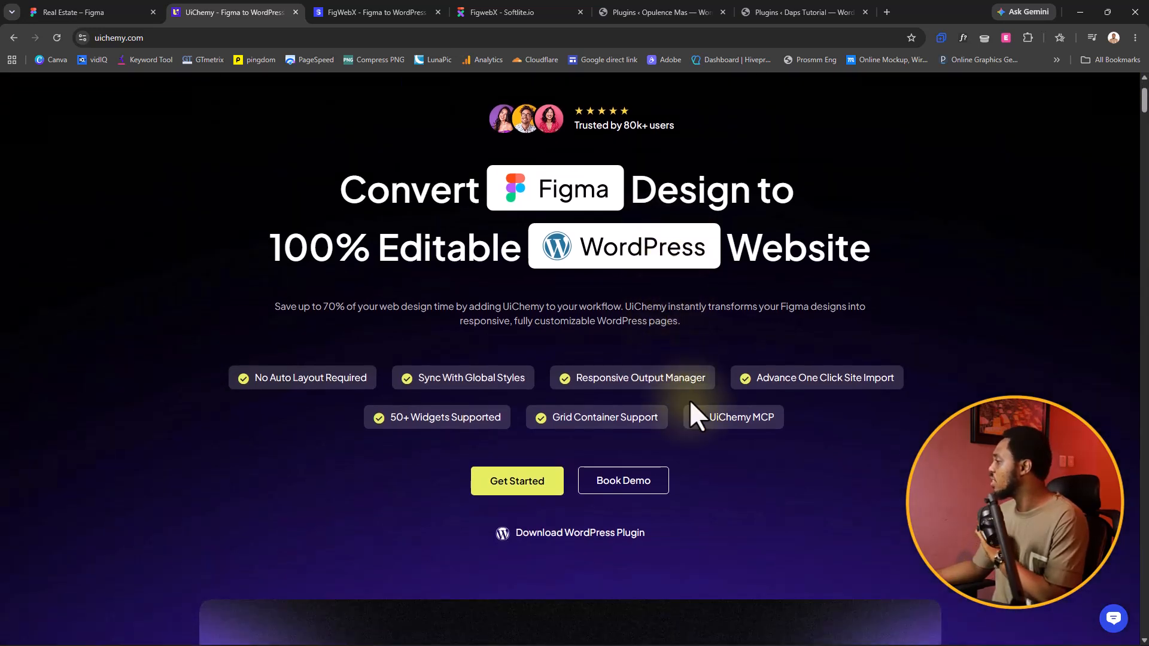
scroll(759, 423, "down", 3)
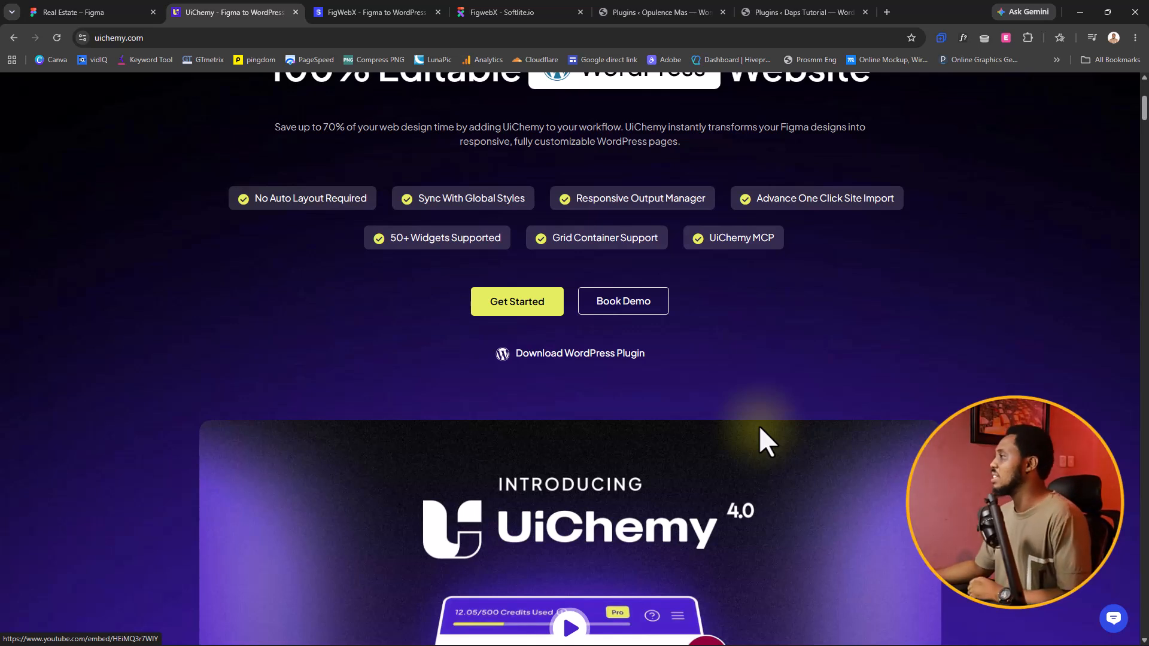
Return to the Real Estate file in Figma and run the Figma to Elementor | UiChemy plugin, placing its window beside the design
left_click(89, 12)
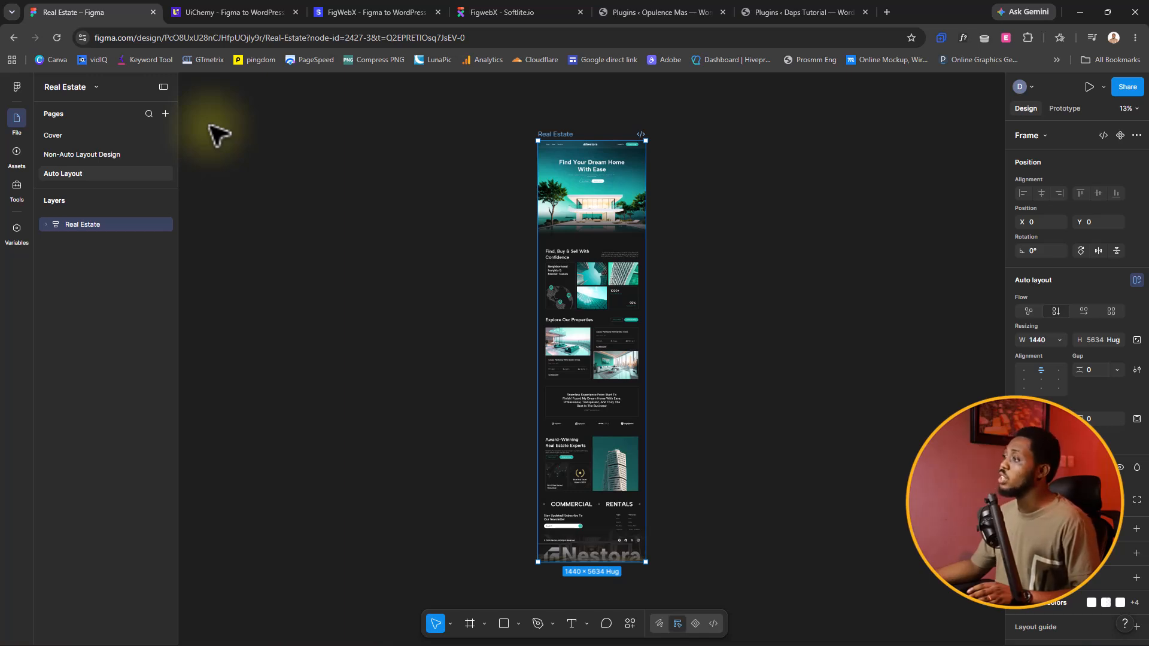
right_click(452, 477)
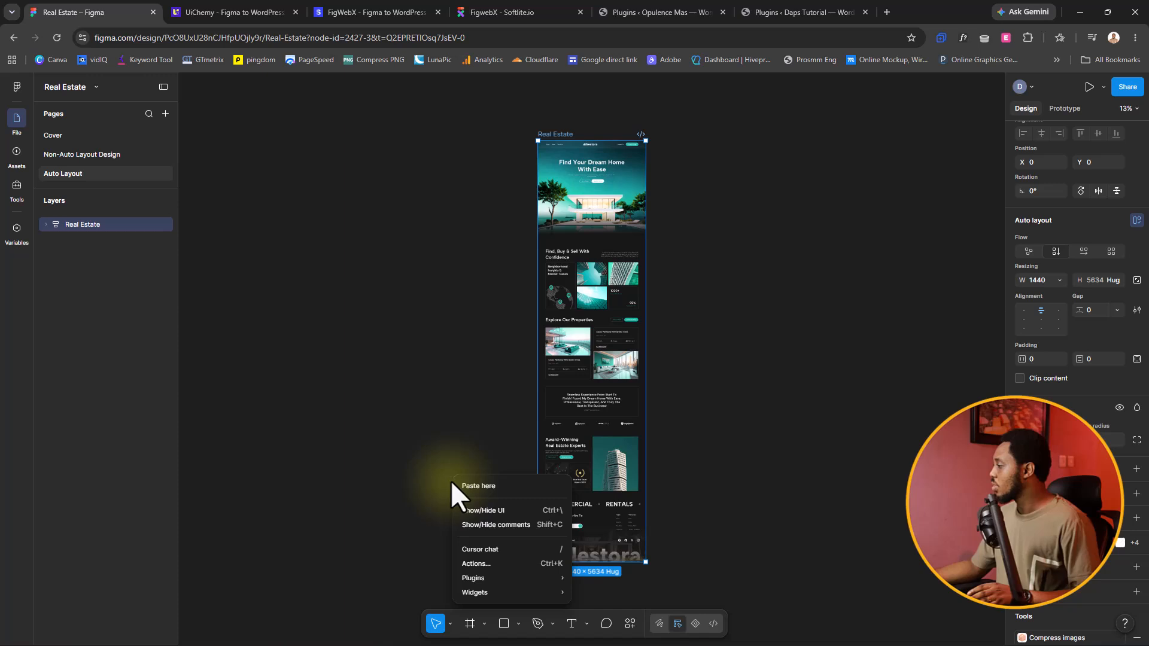
mouse_move(509, 576)
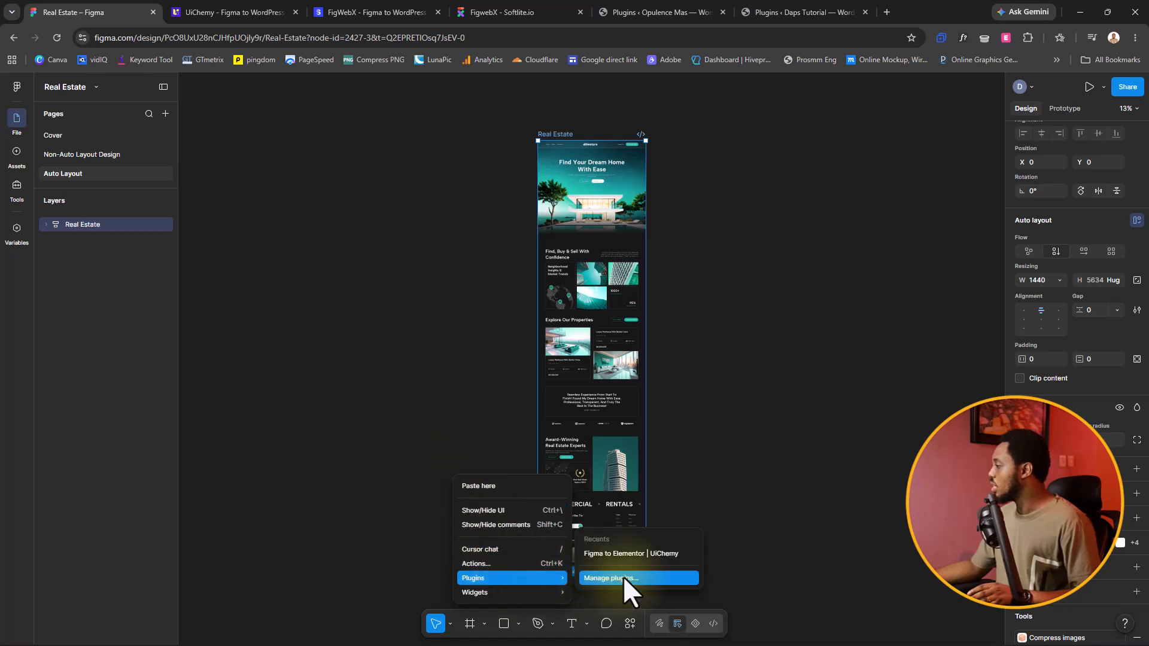
left_click(618, 554)
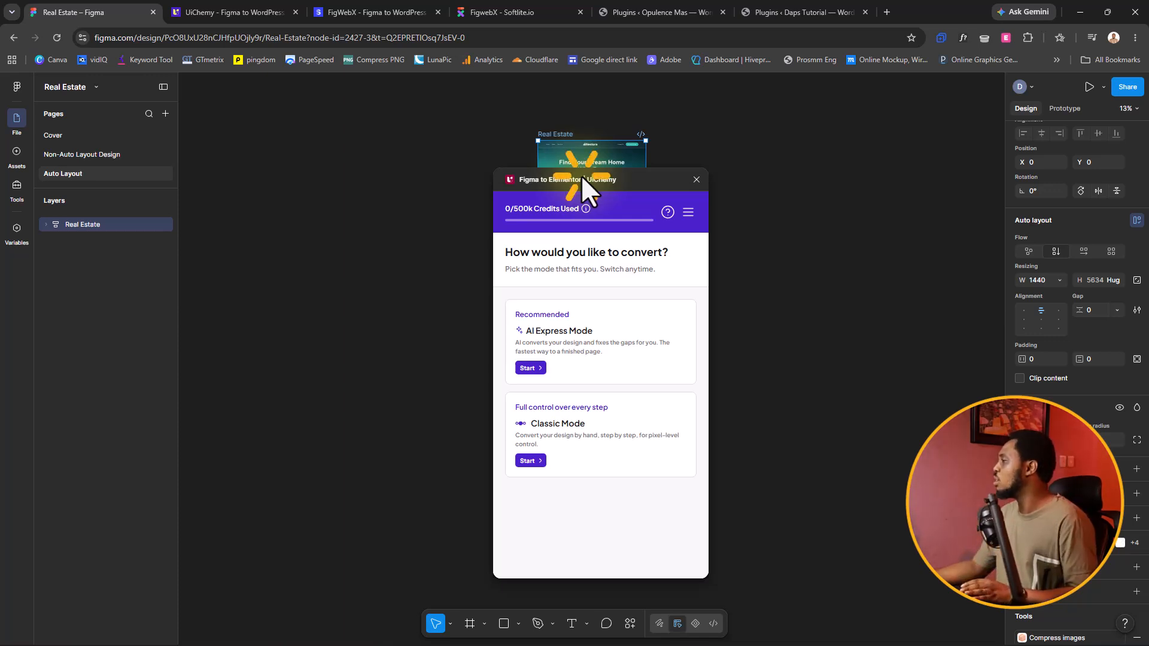
left_click_drag(580, 176, 373, 128)
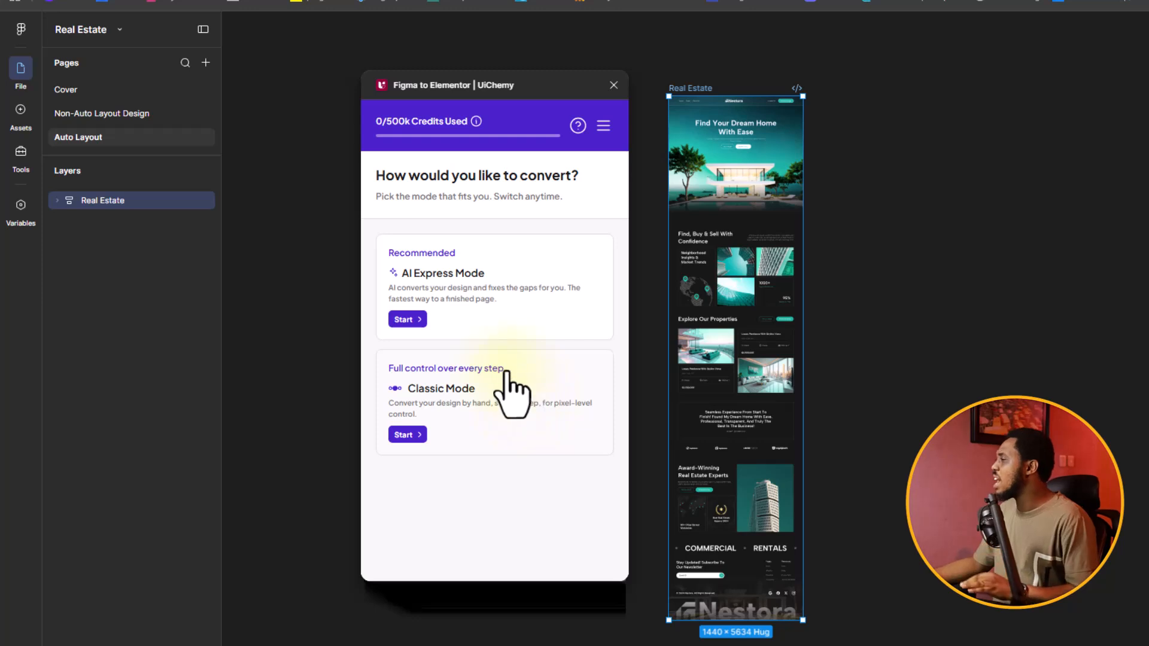
Begin an AI Express Mode conversion of the Real Estate frame and open the form for adding another WordPress site
left_click(452, 292)
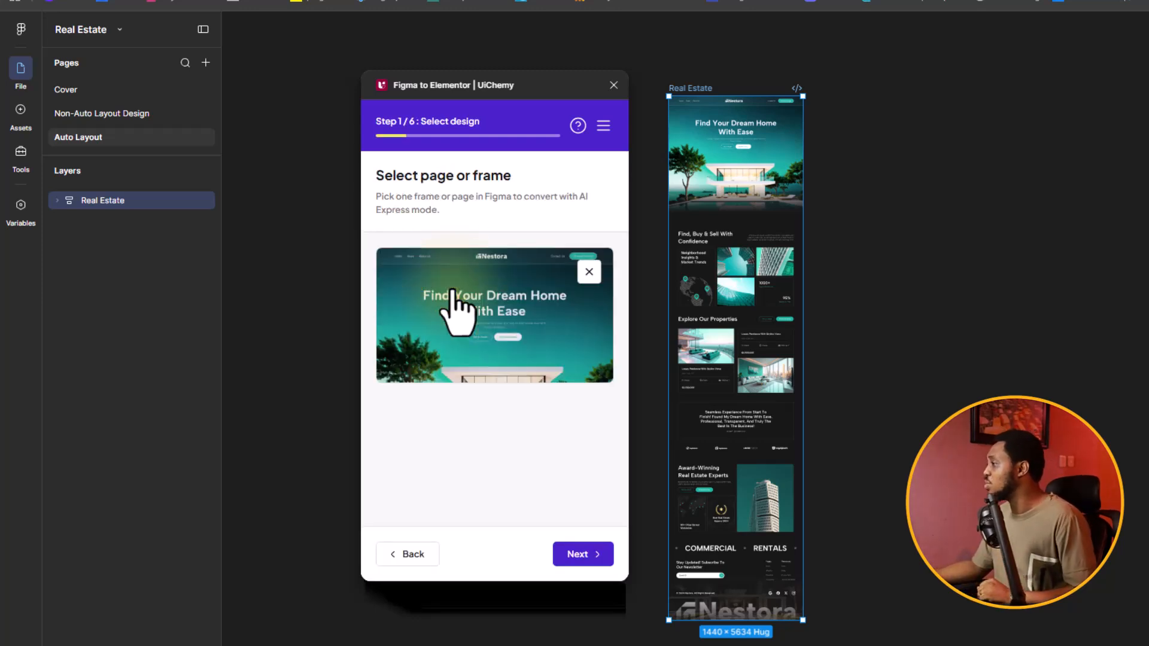
left_click(583, 555)
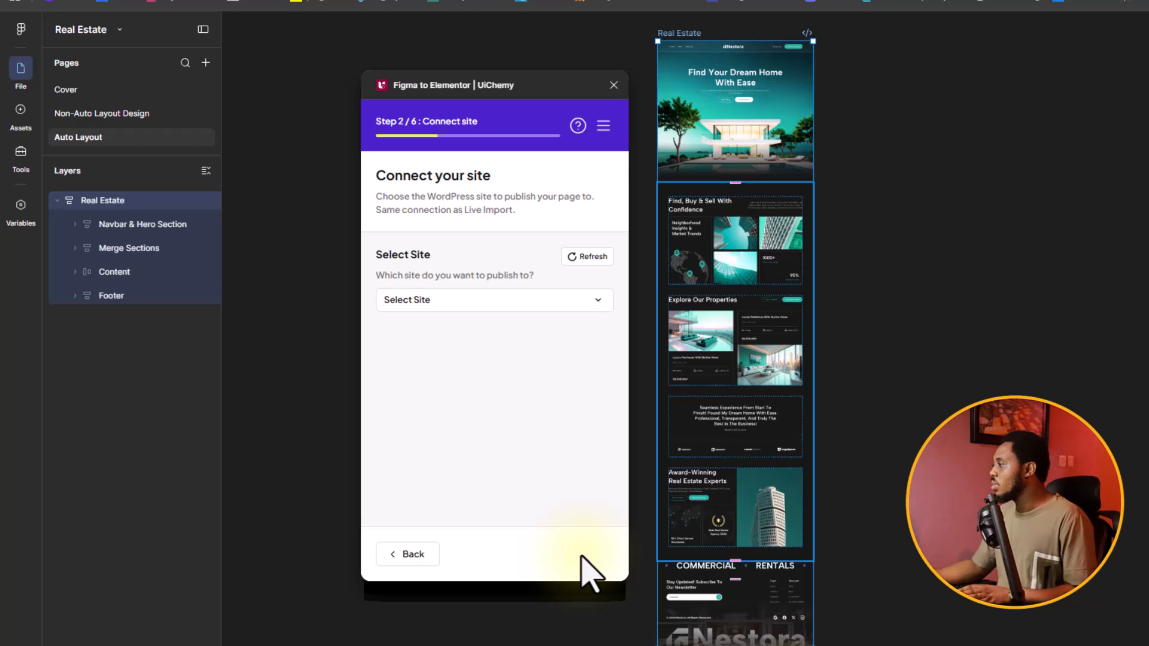
left_click(522, 301)
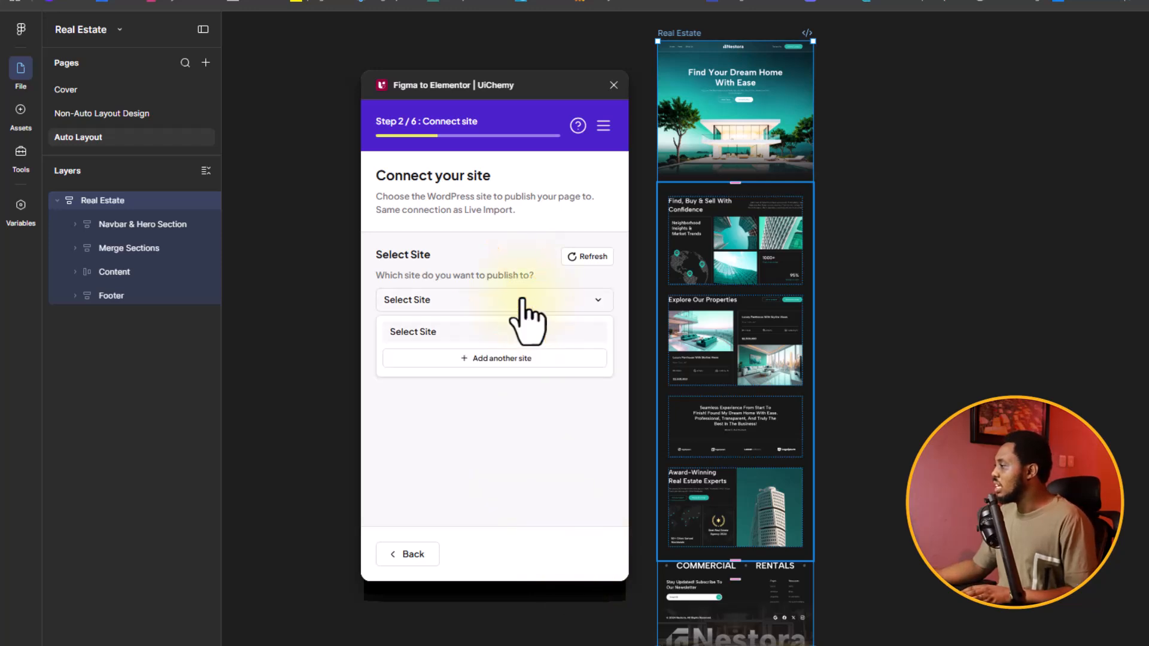
left_click(494, 358)
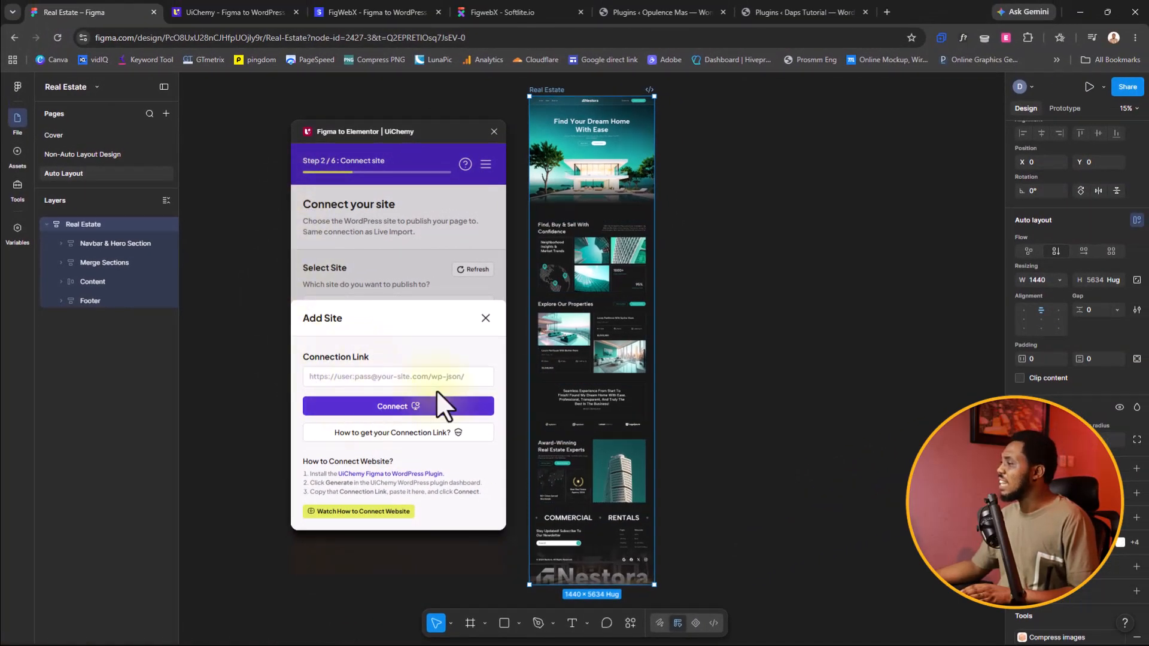
Switch to the Daps Tutorial WordPress admin, search the plugin directory for "uichemy", and install and activate the UiChemy plugin
left_click(789, 10)
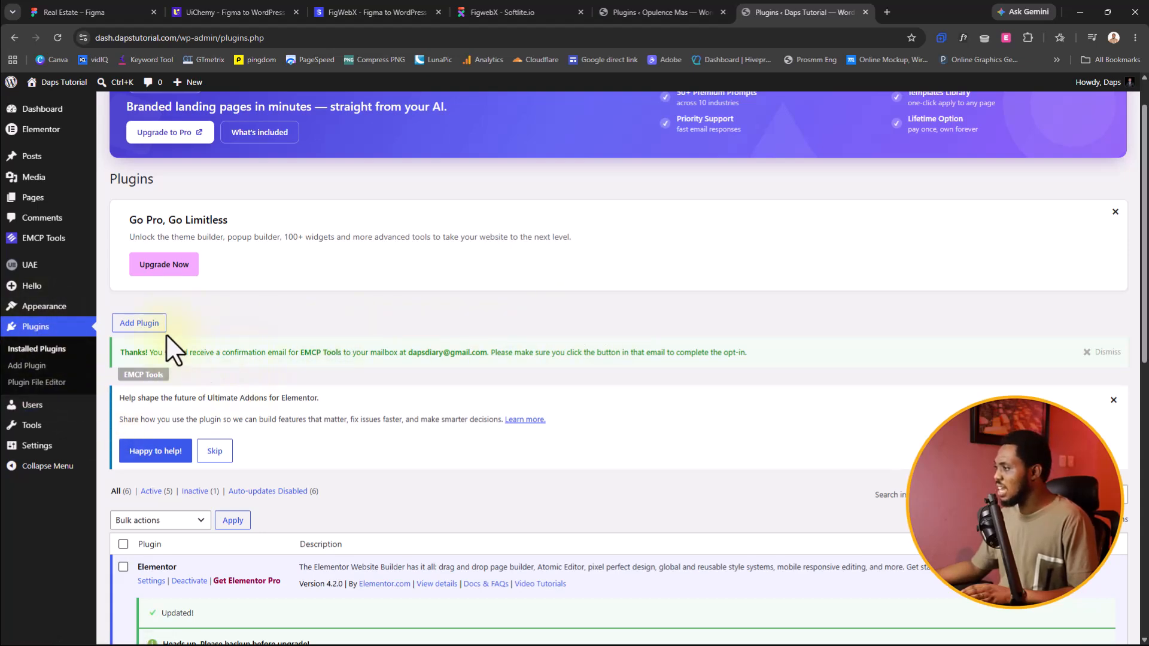
left_click(145, 324)
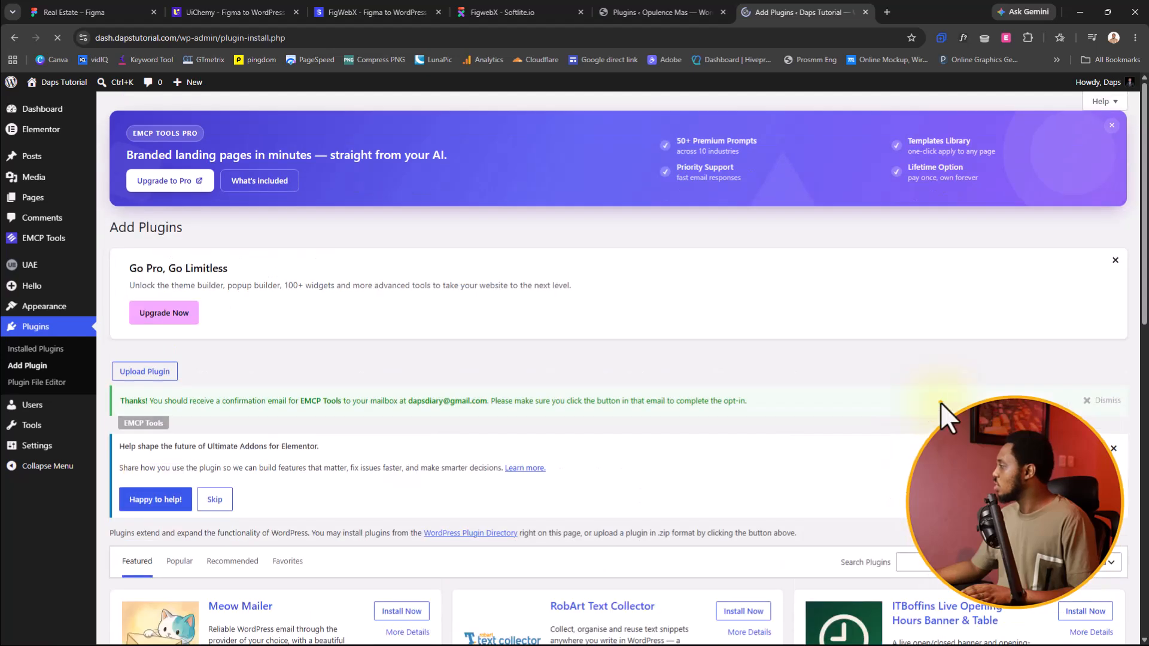
scroll(936, 401, "down", 4)
left_click(921, 323)
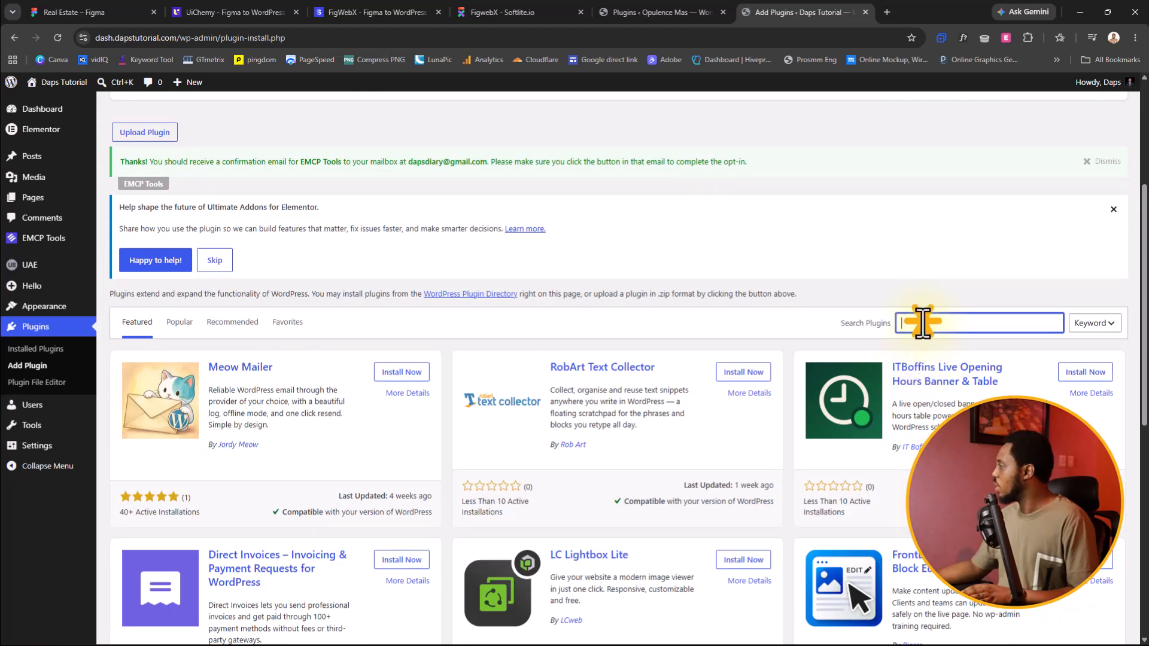
type("uichemy")
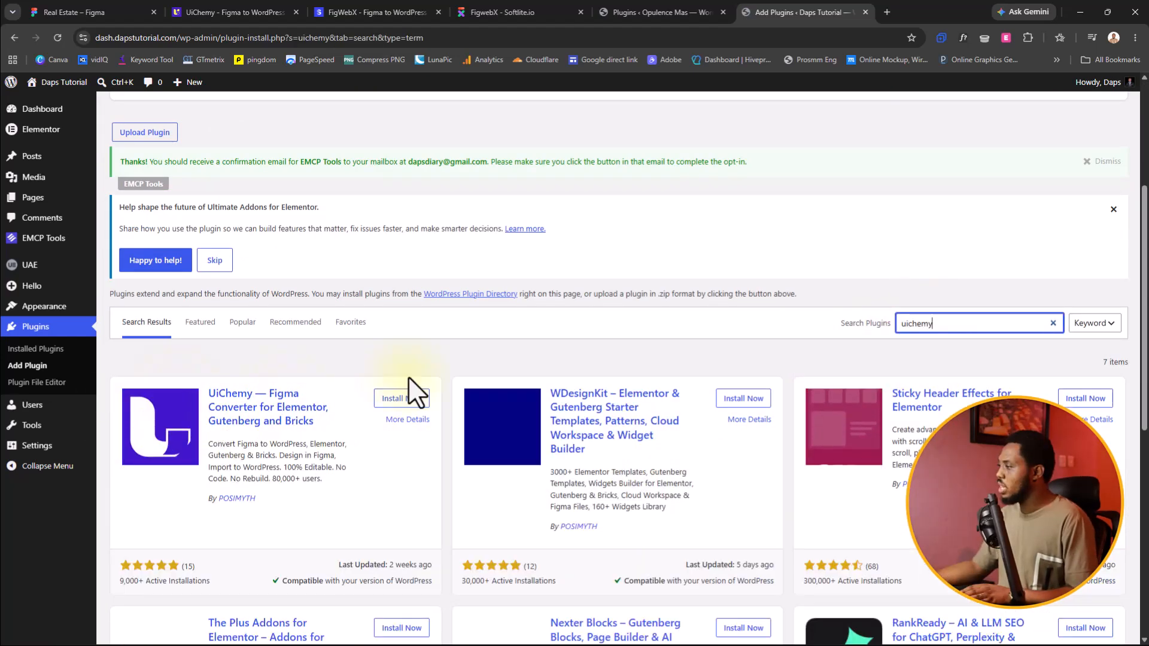
left_click(401, 399)
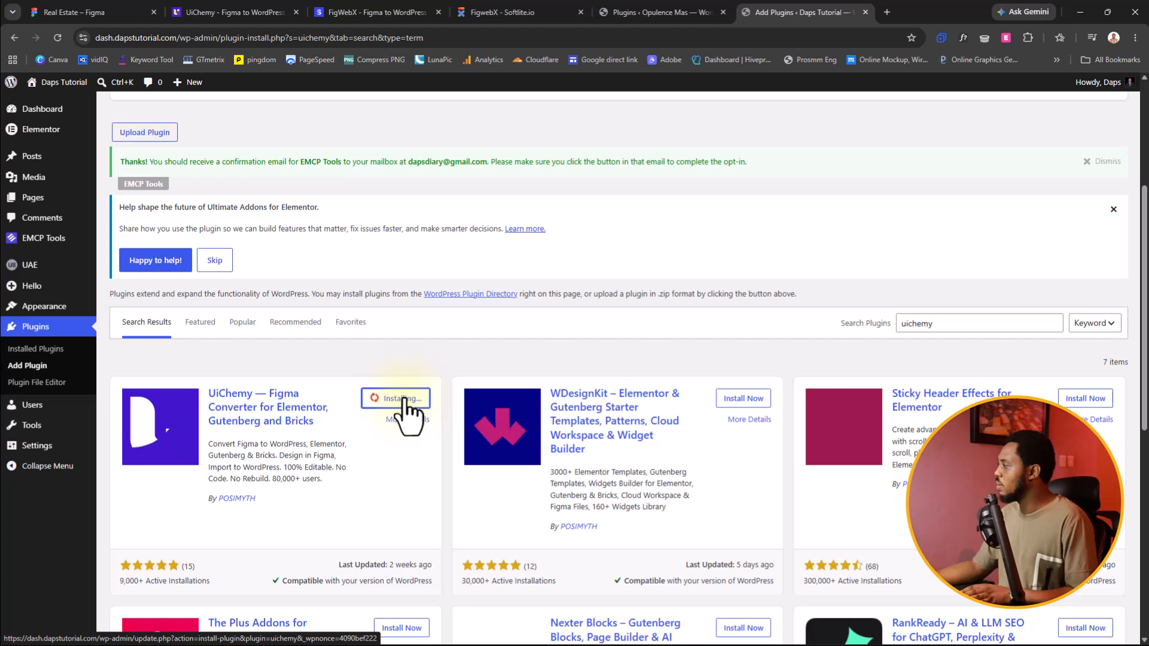
left_click(403, 399)
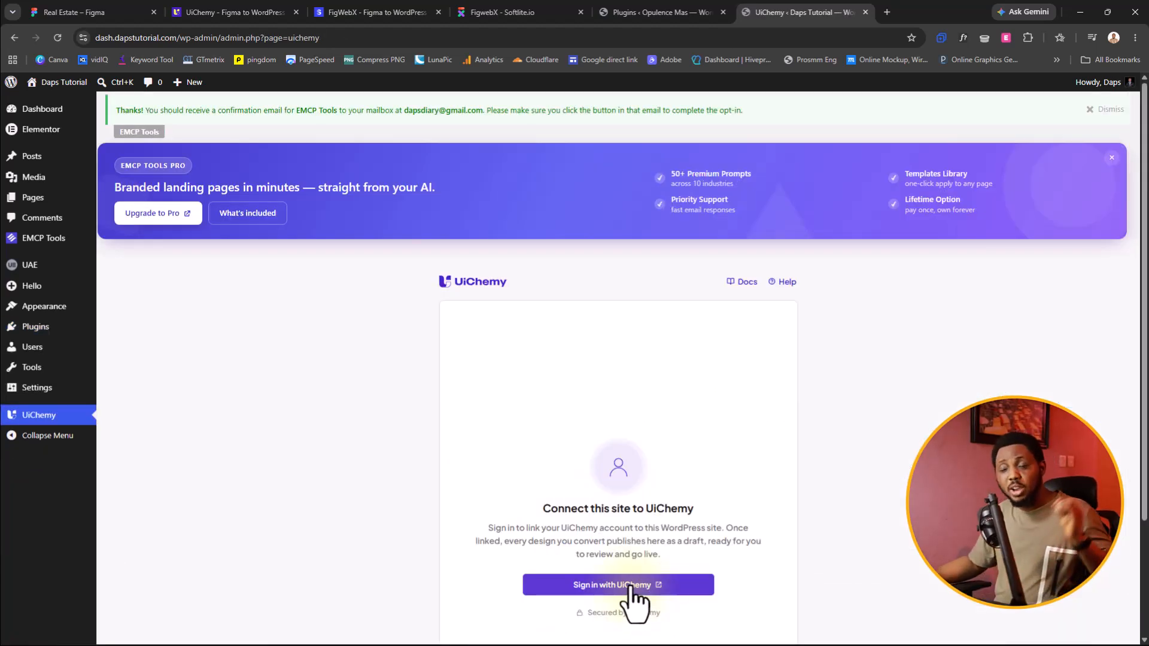
Authorize the WordPress plugin with the UiChemy account and install the required Protuno layer with Elementor as the page builder
left_click(629, 587)
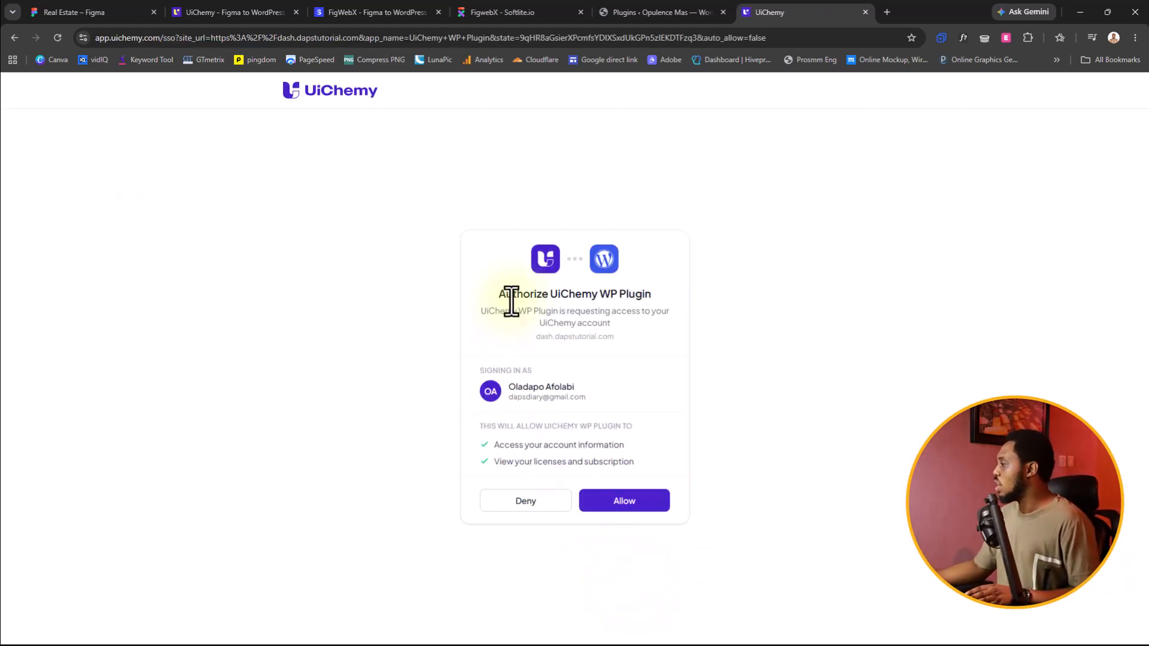
left_click(643, 506)
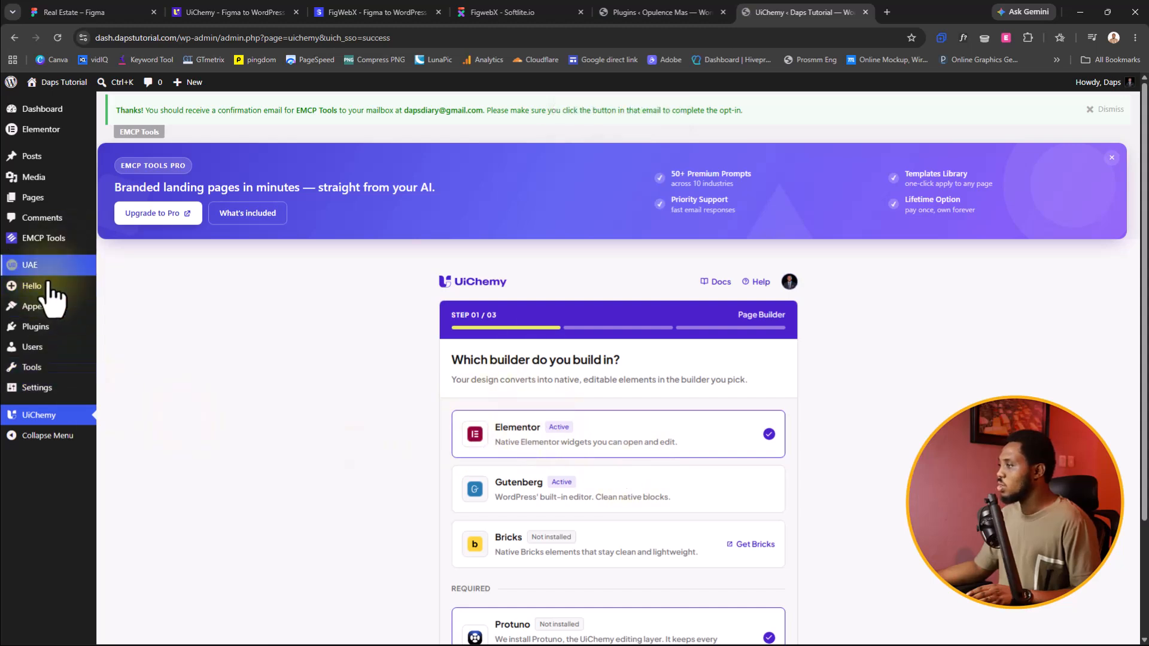
scroll(605, 443, "down", 3)
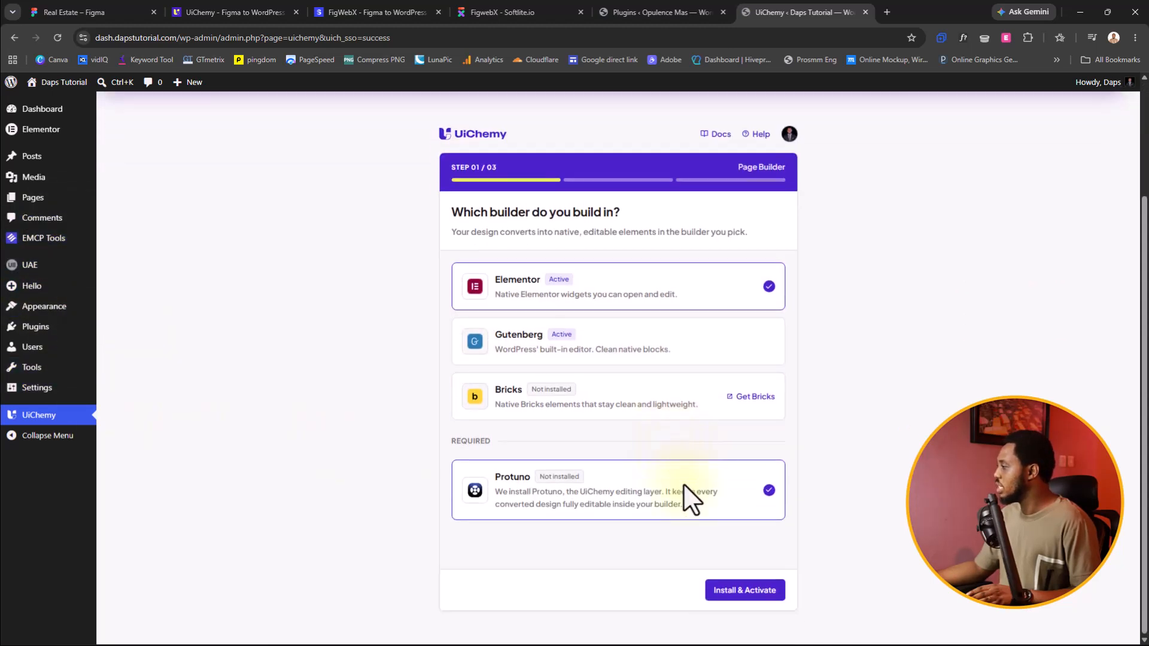
left_click(747, 592)
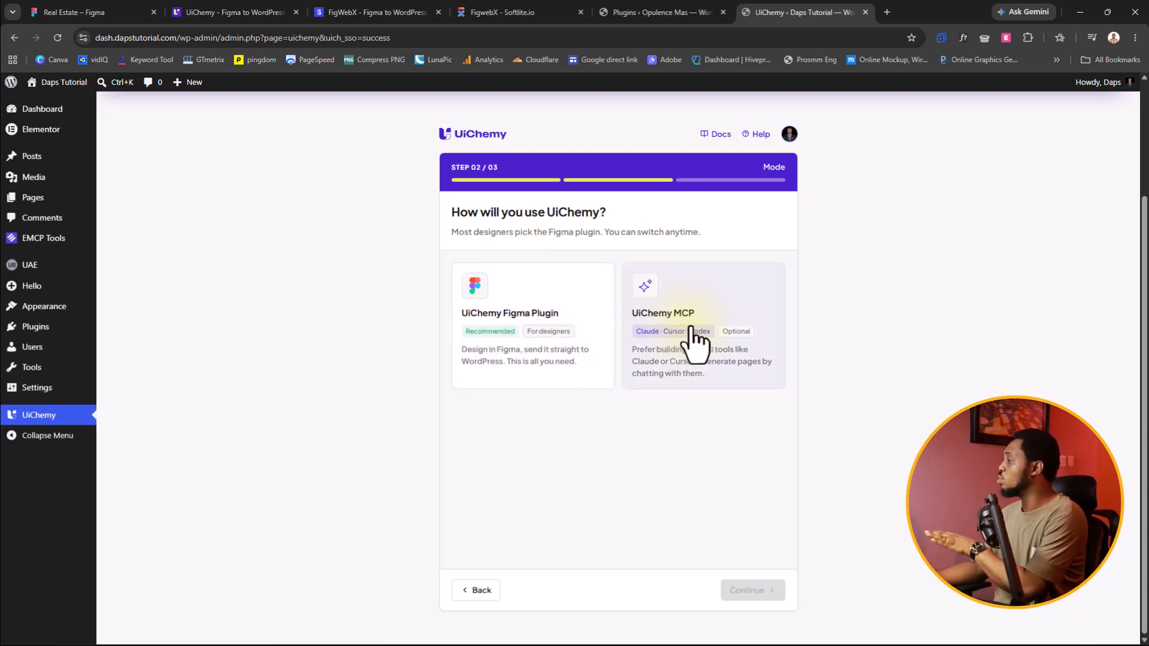
Choose UiChemy Figma Plugin as the usage mode and copy the site's Connection Link
left_click(508, 335)
left_click(771, 588)
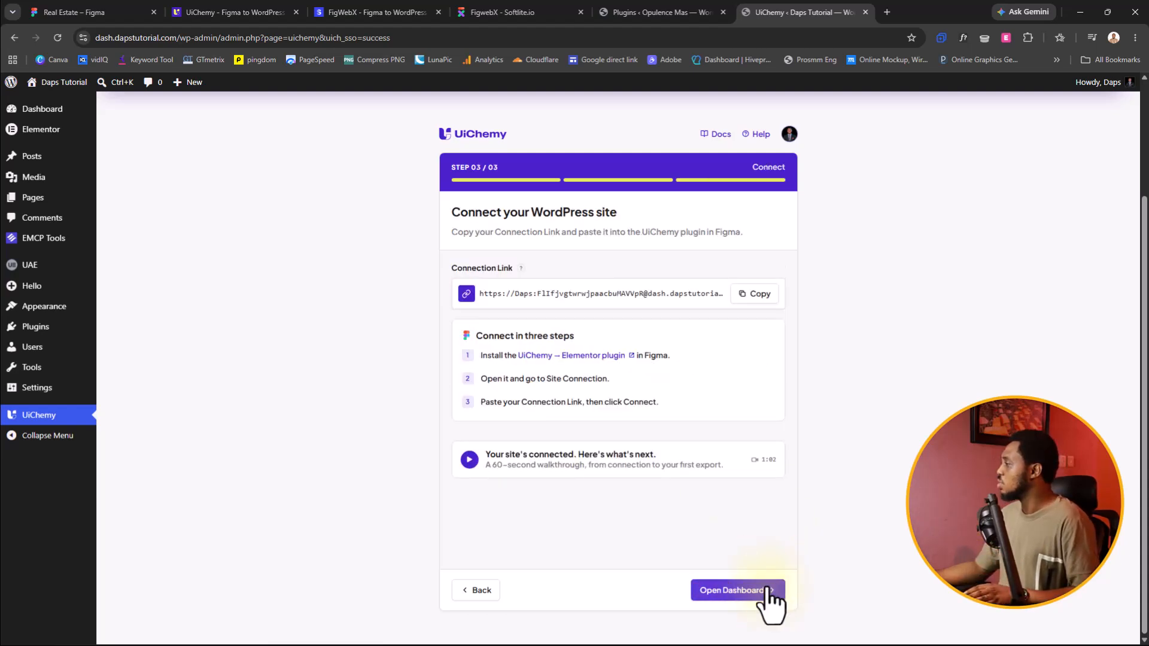
left_click(756, 294)
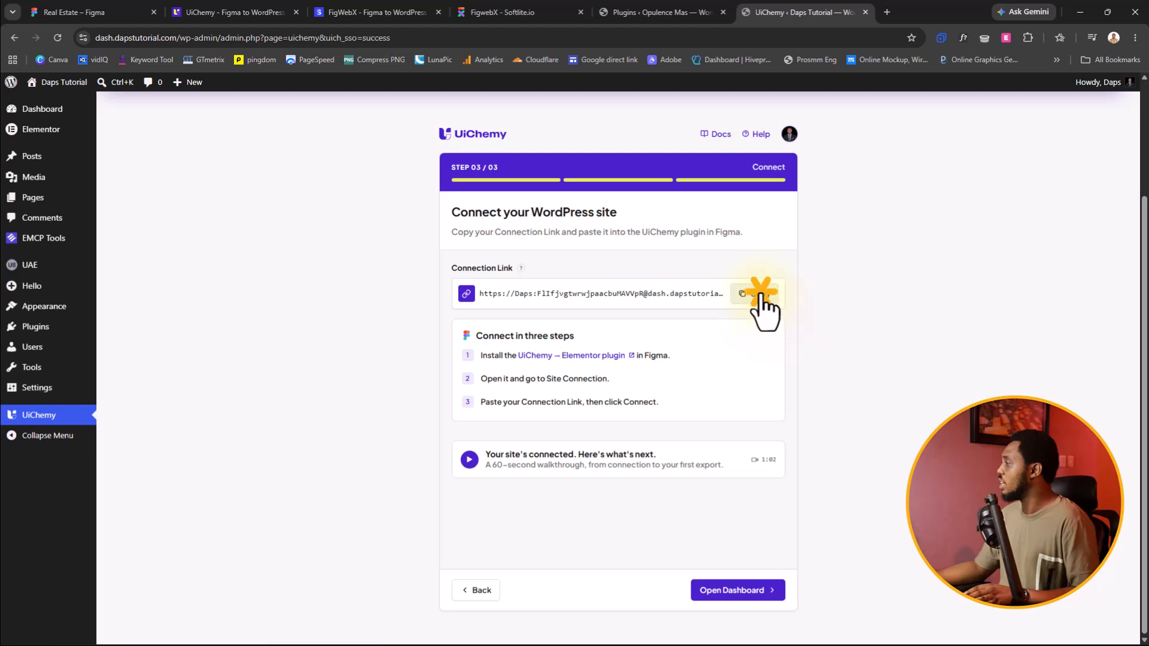
Return to Figma, paste the private Connection Link into the Add Site form, connect the site and continue past the site check
left_click(101, 11)
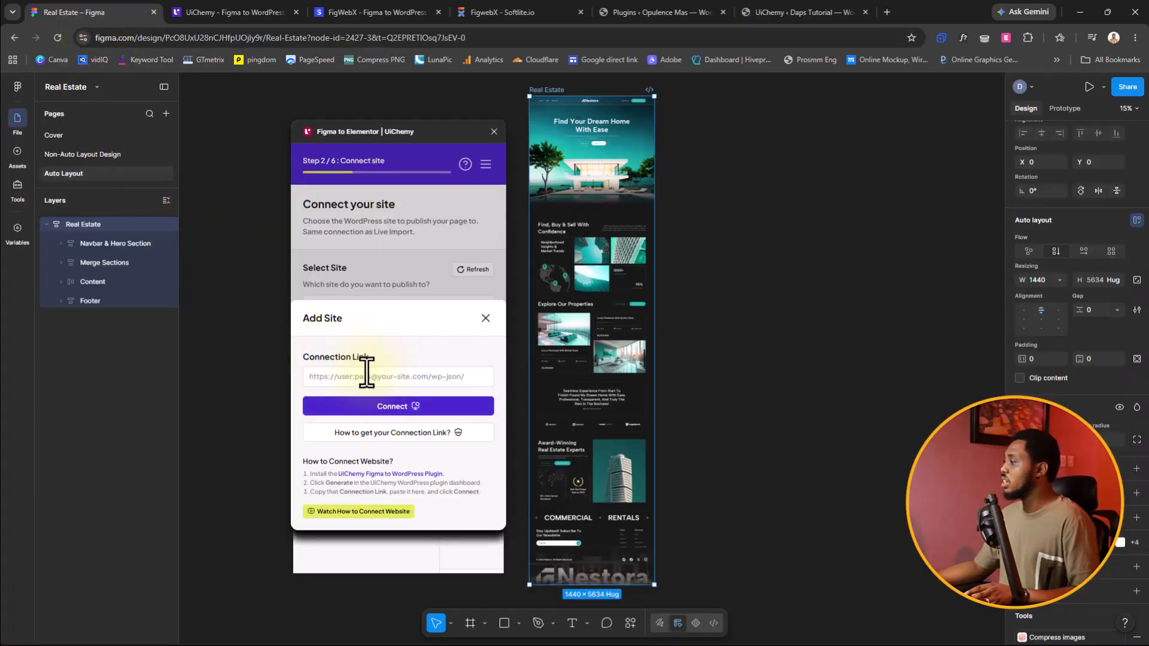
left_click(350, 378)
key("ctrl+v")
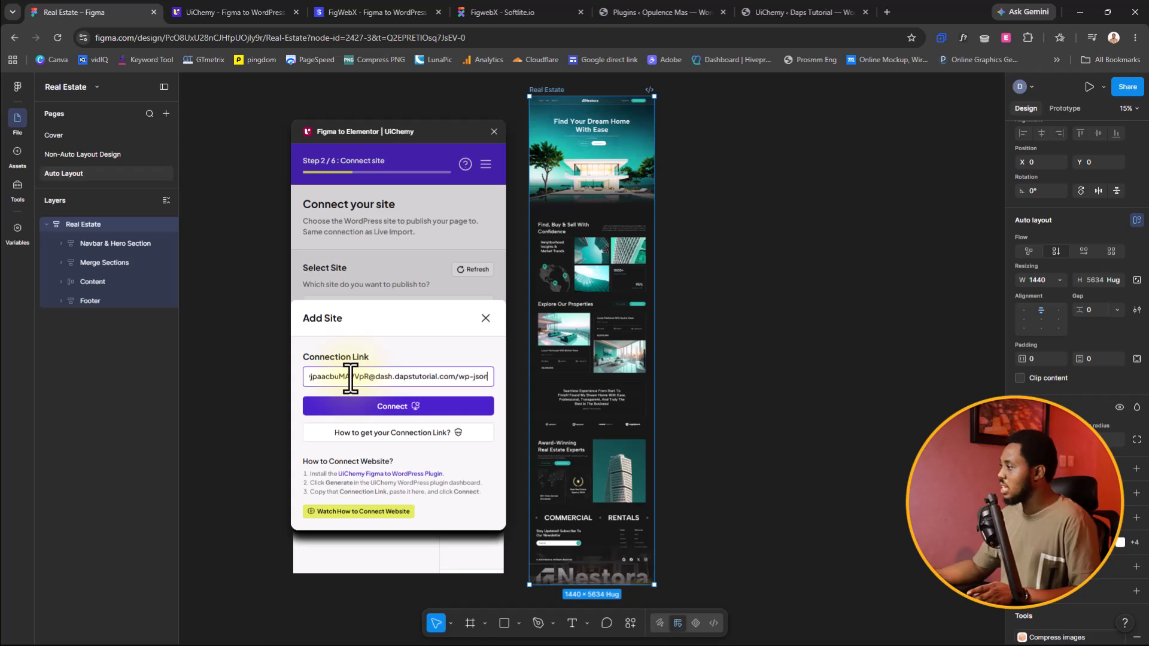
left_click(354, 407)
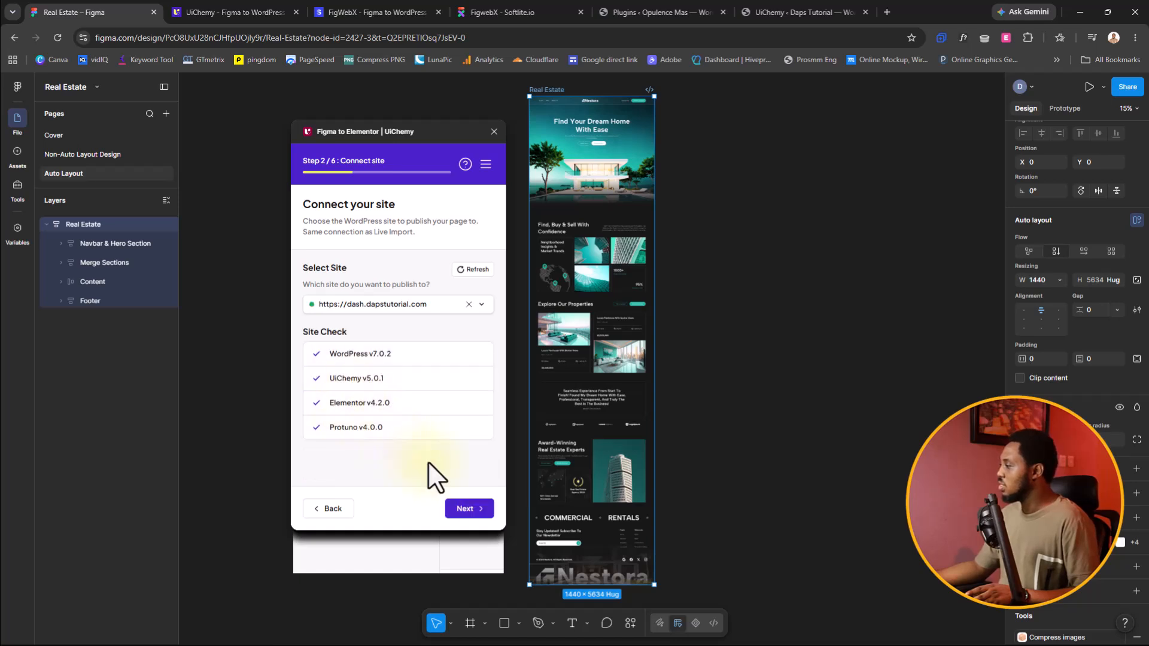
left_click(456, 506)
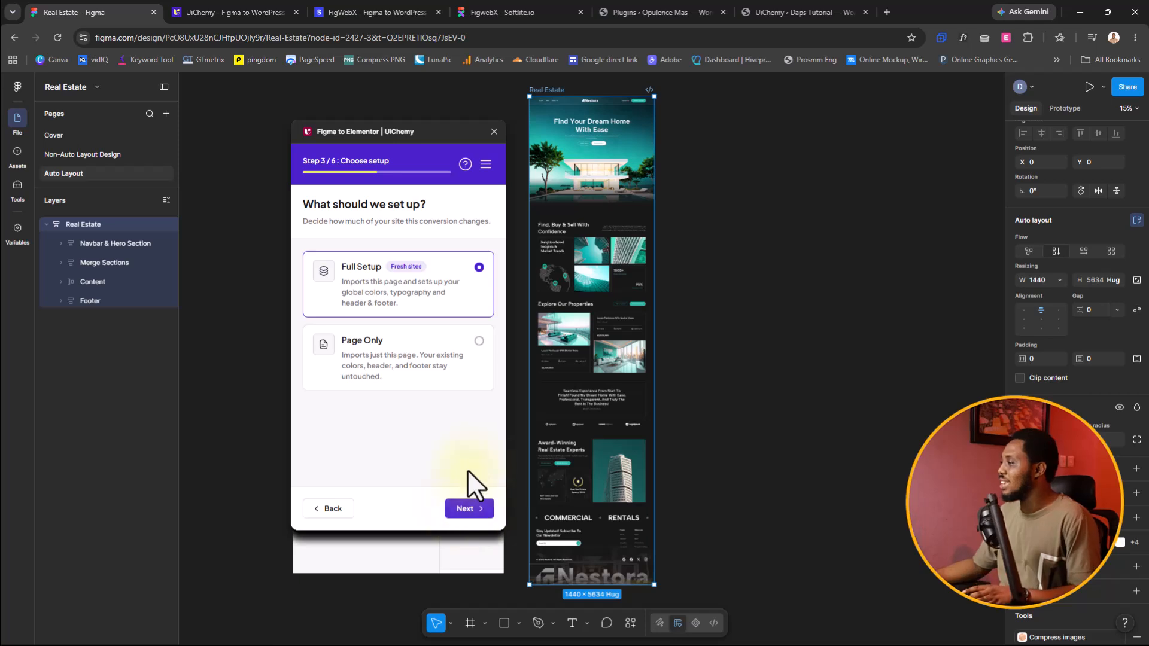
Configure the conversion as Page Only, keeping the design exactly, with Subtle motion effects
left_click(477, 355)
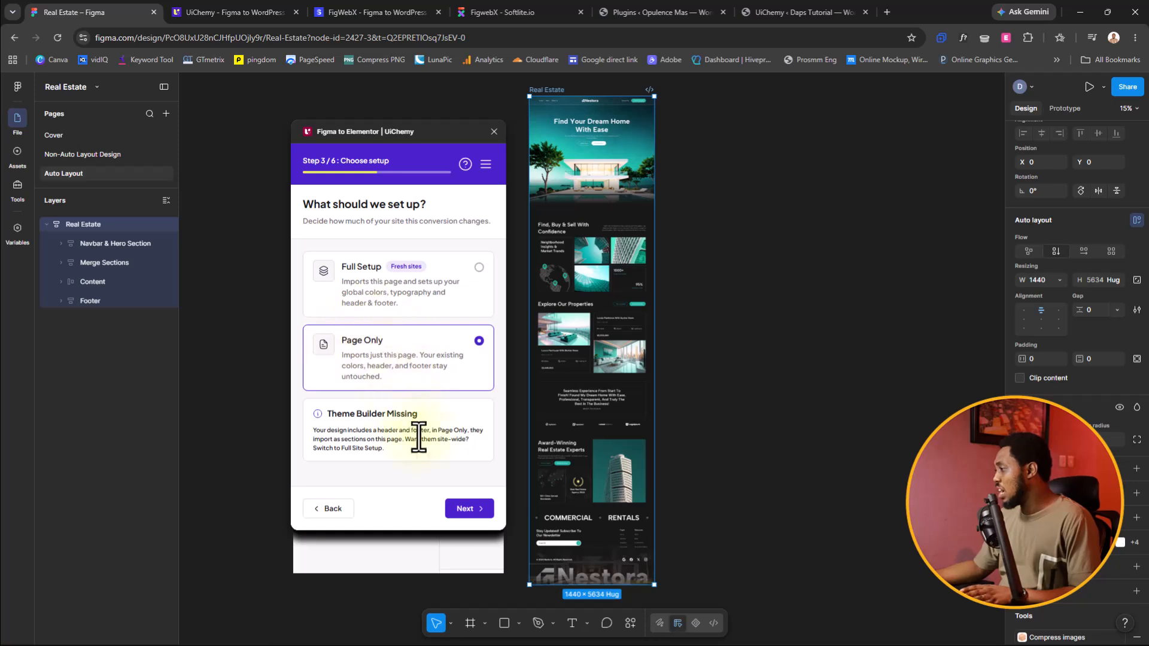
left_click(470, 513)
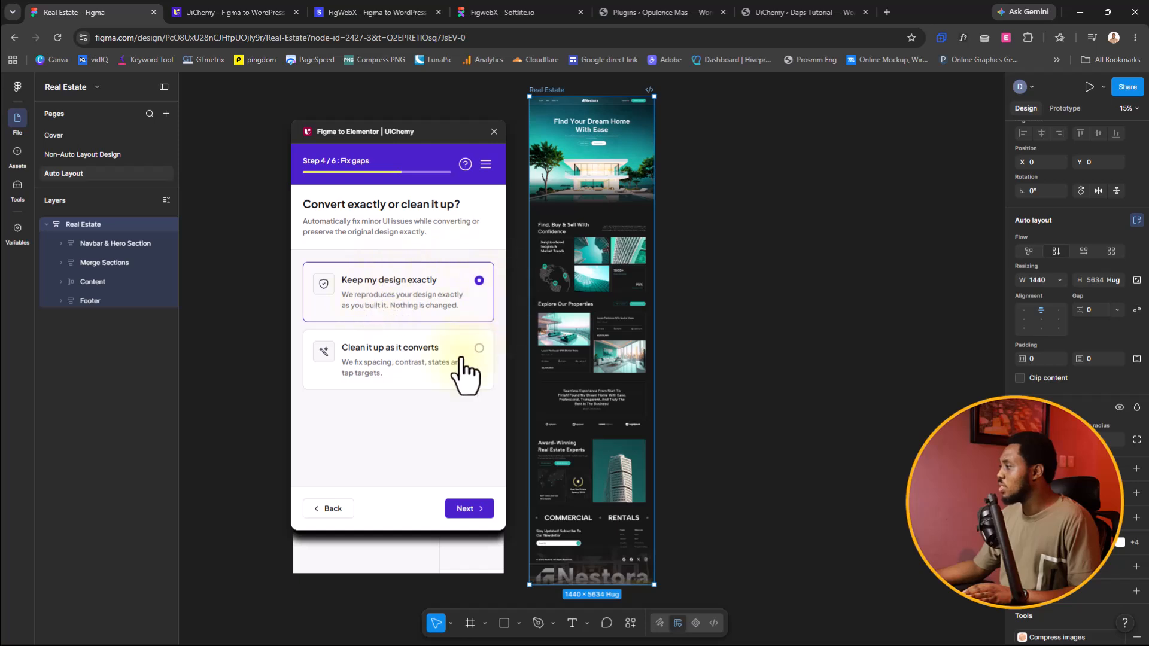
left_click(460, 510)
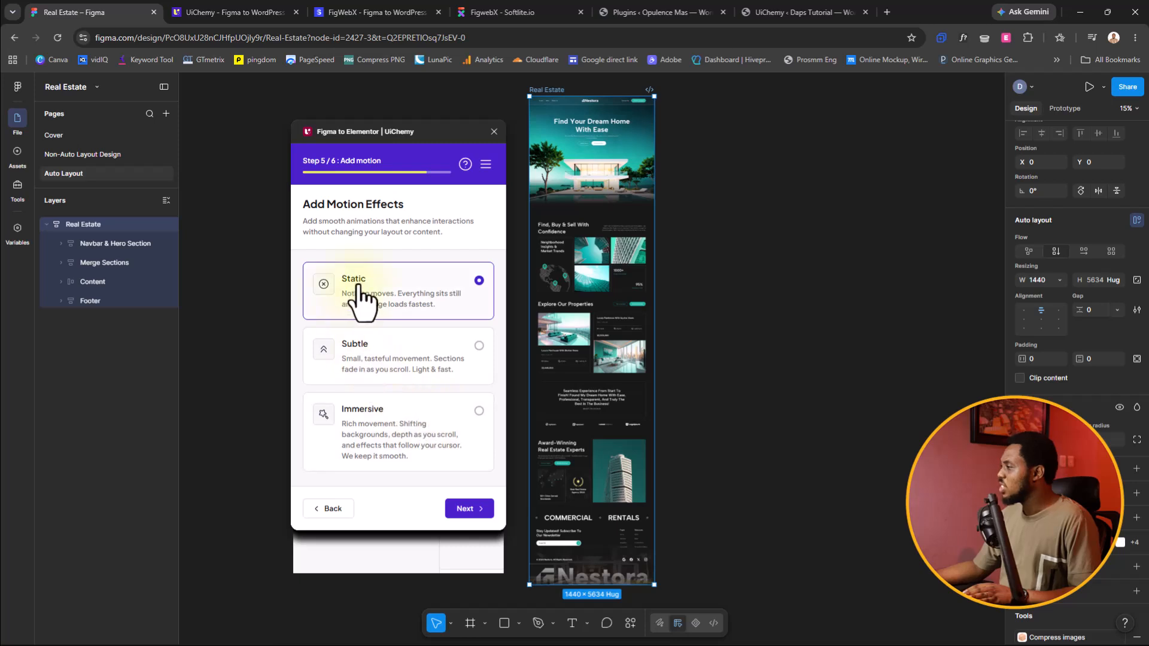
left_click(466, 361)
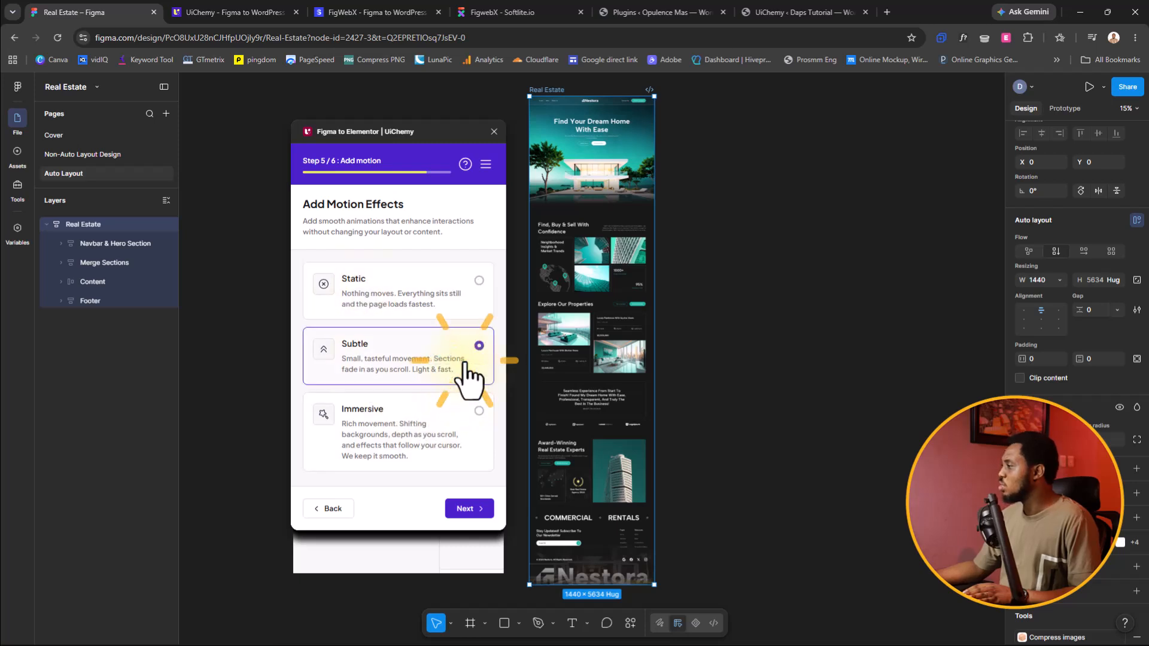
left_click(461, 509)
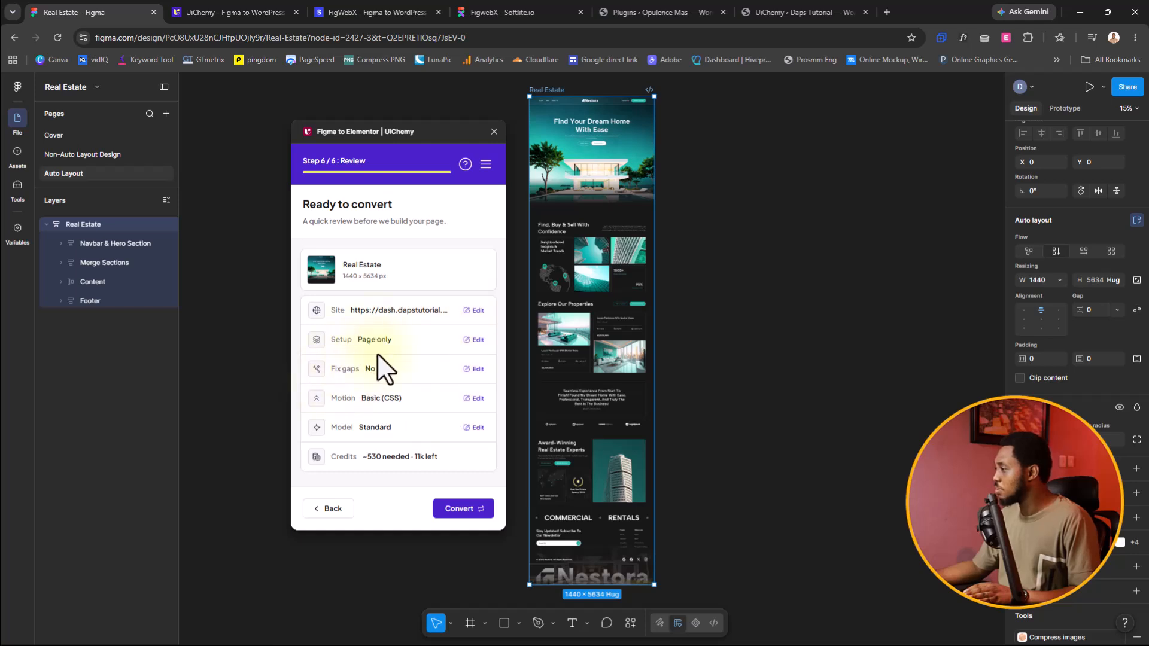
Convert the Real Estate frame with the reviewed settings and open the resulting draft page on the WordPress site
left_click(461, 509)
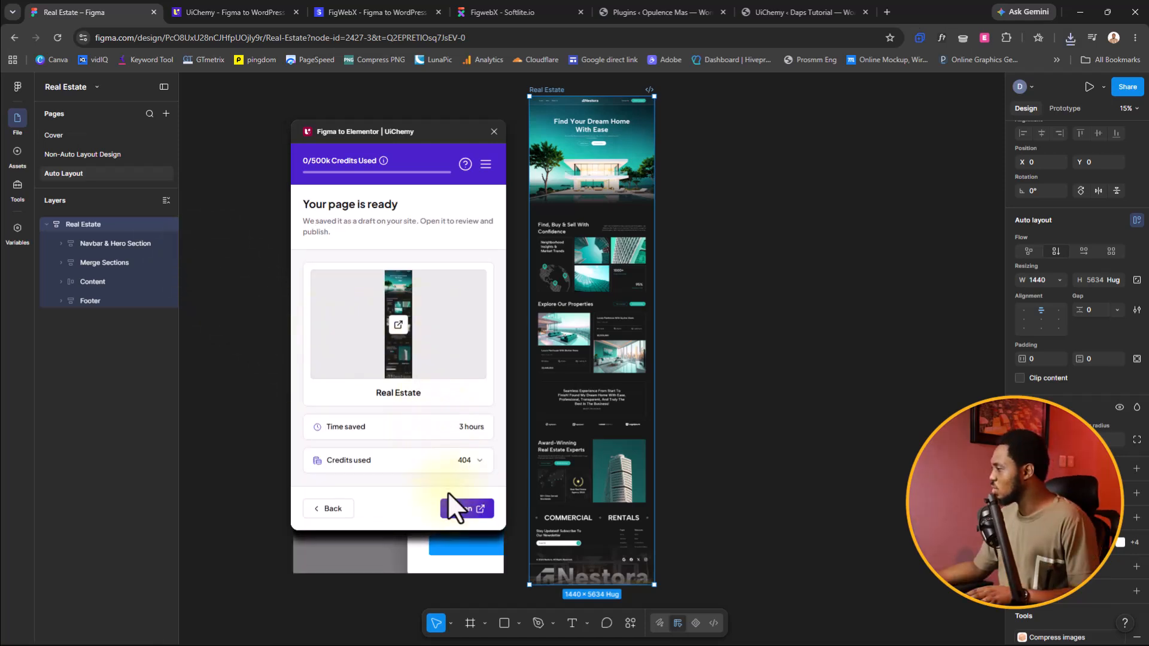
left_click(473, 510)
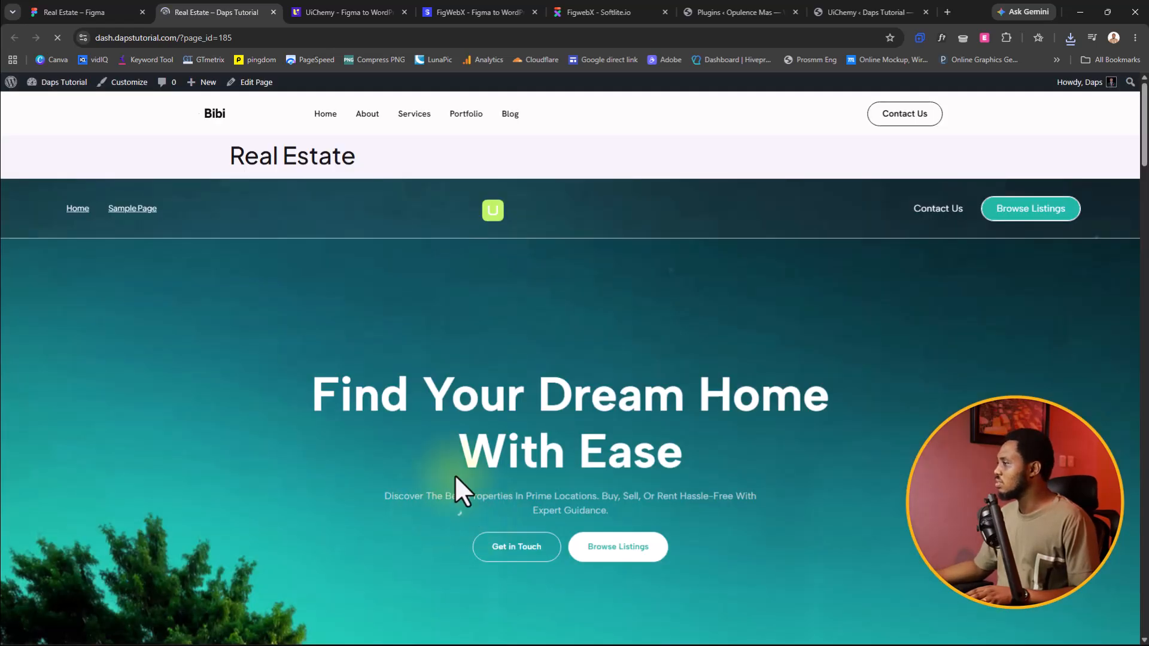
Review the converted Real Estate page's sections from the hero down to the footer
scroll(855, 343, "down", 10)
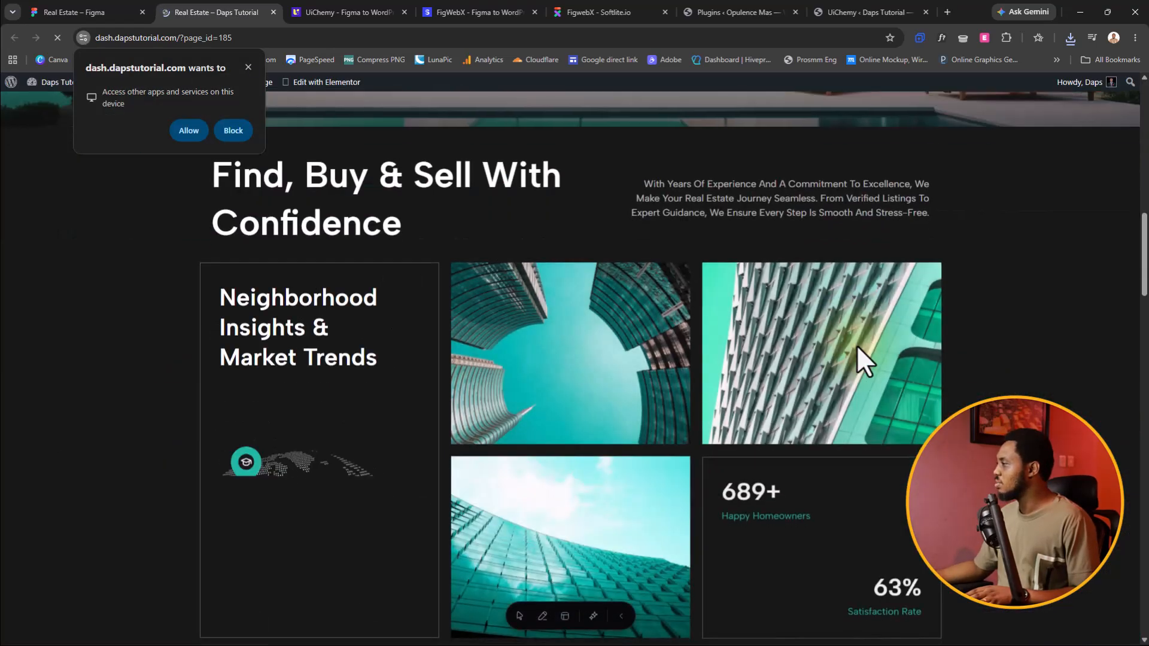
scroll(856, 345, "down", 4)
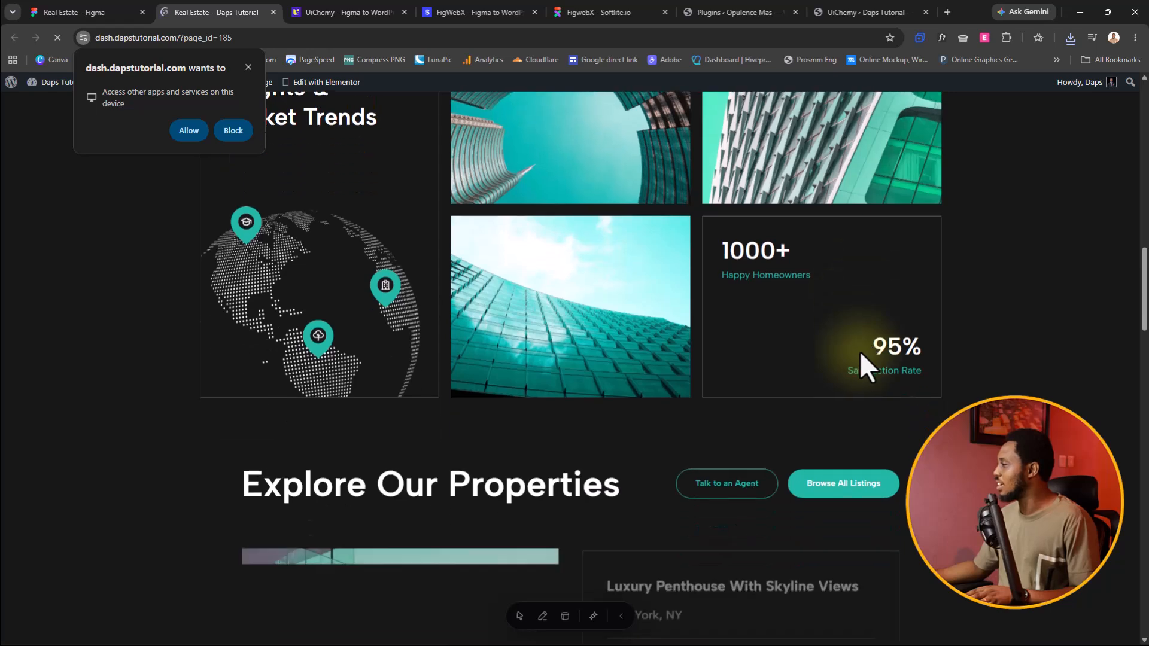
scroll(860, 353, "down", 8)
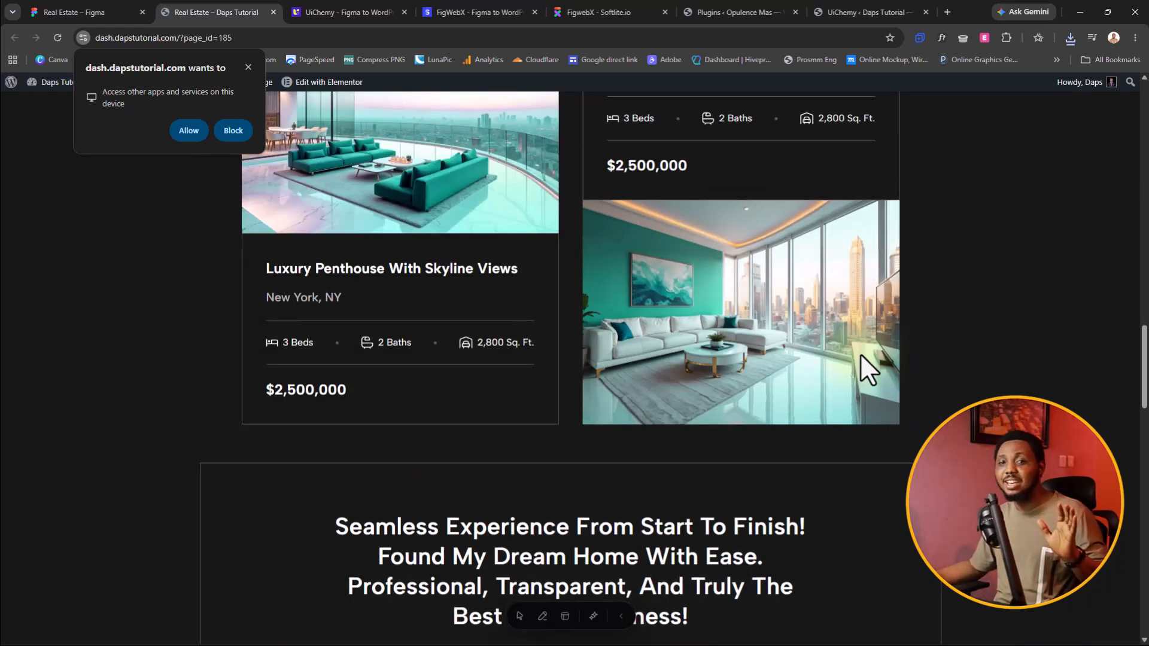
scroll(859, 354, "down", 11)
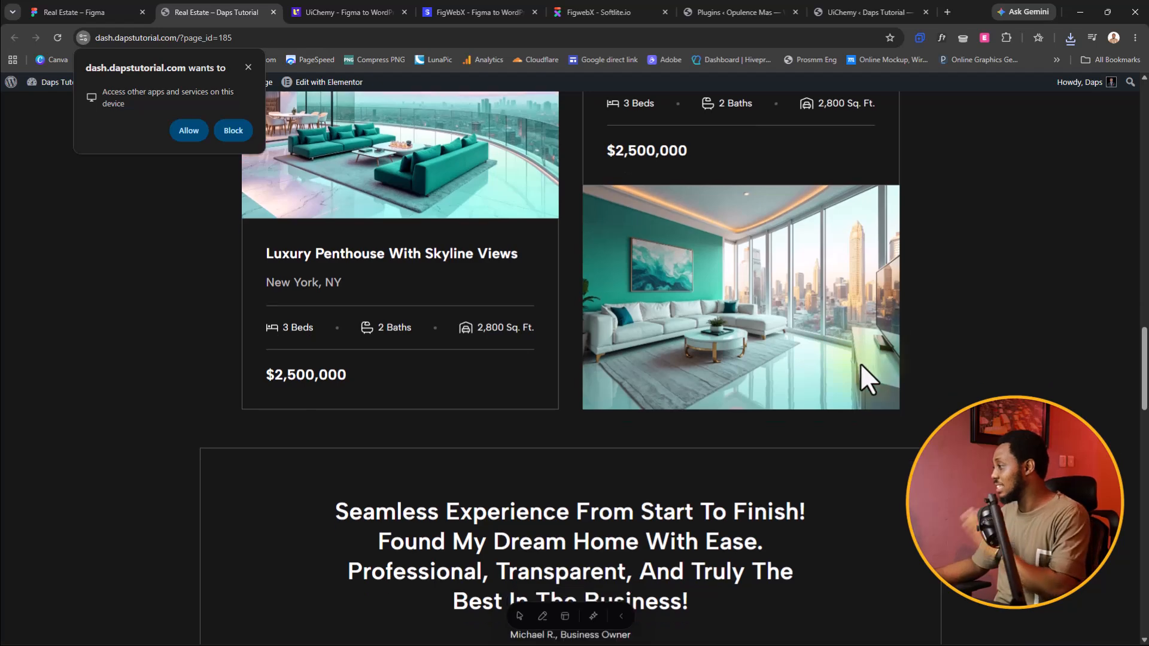
scroll(861, 371, "down", 11)
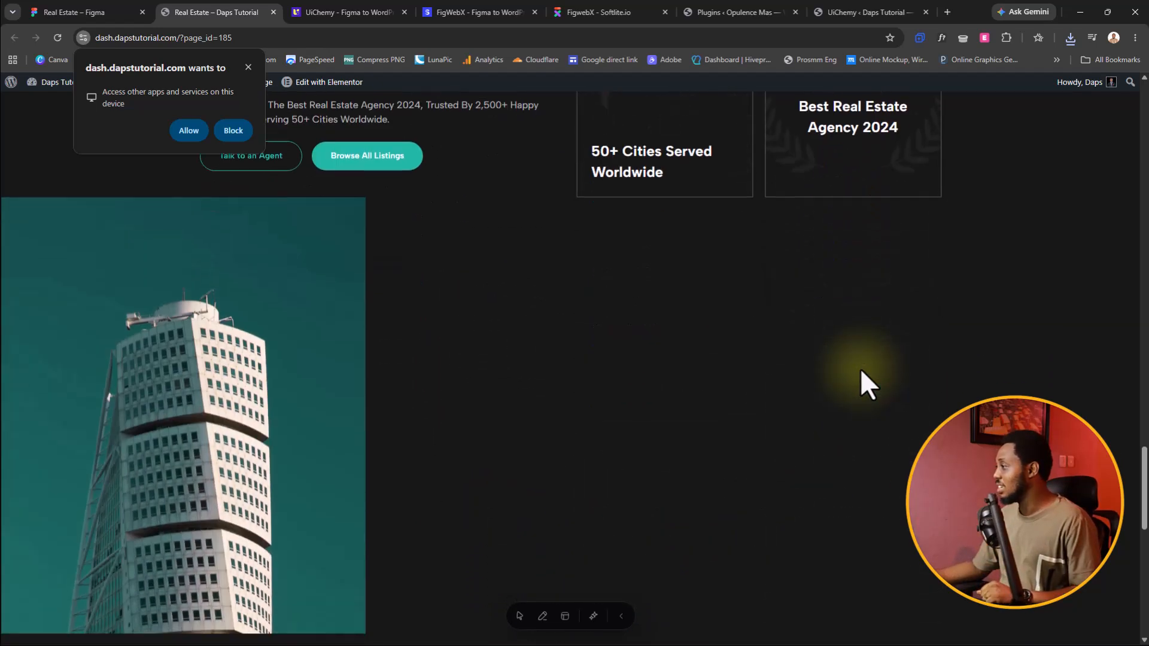
scroll(861, 386, "down", 5)
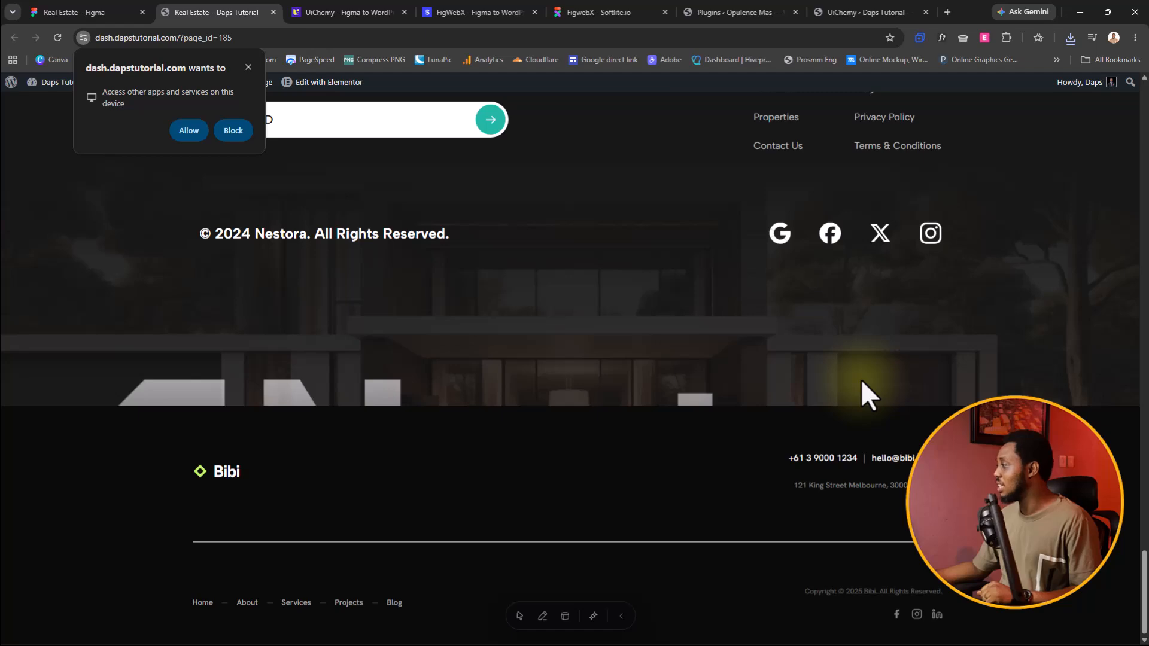
scroll(849, 395, "up", 9)
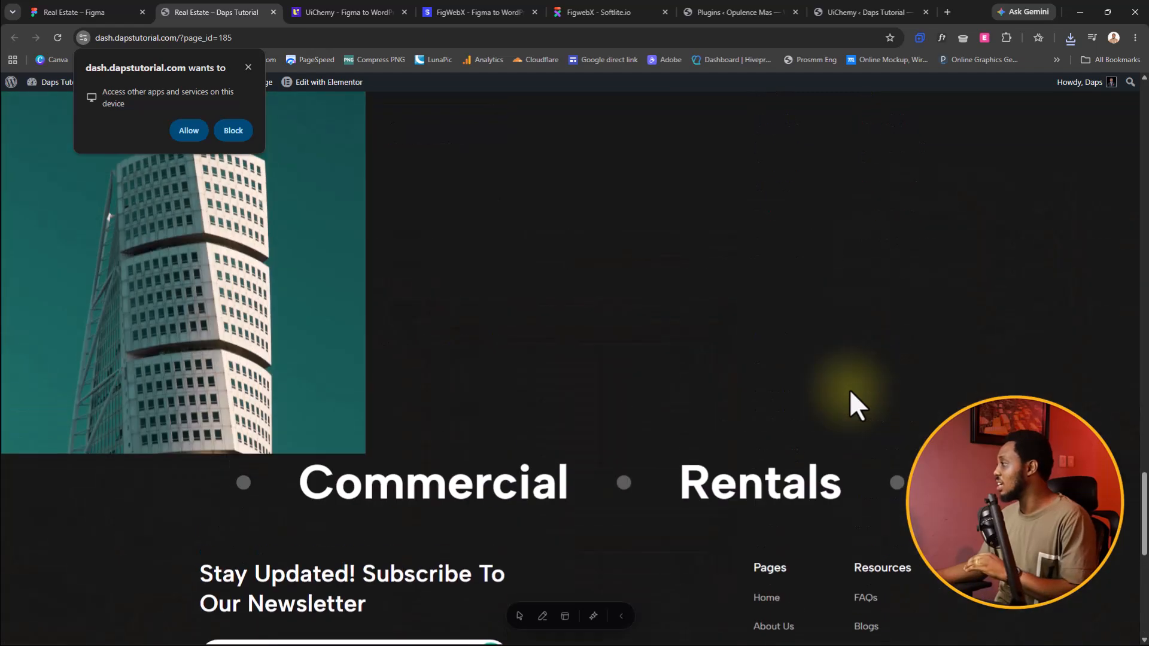
scroll(844, 406, "down", 1)
scroll(611, 439, "down", 8)
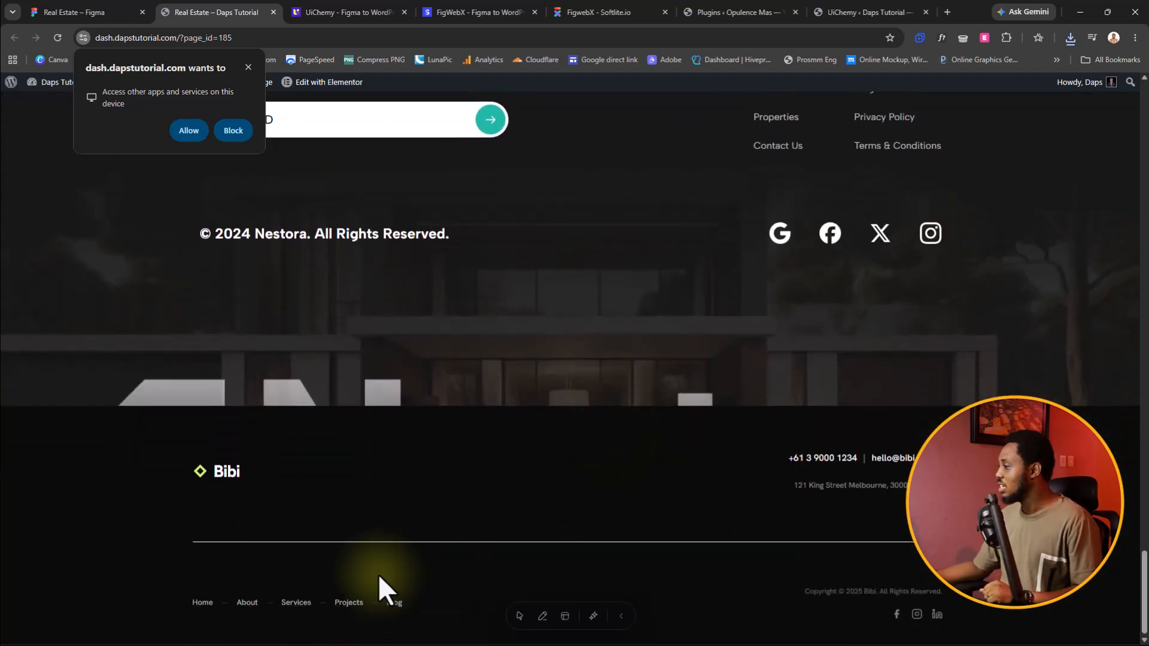
scroll(476, 289, "up", 15)
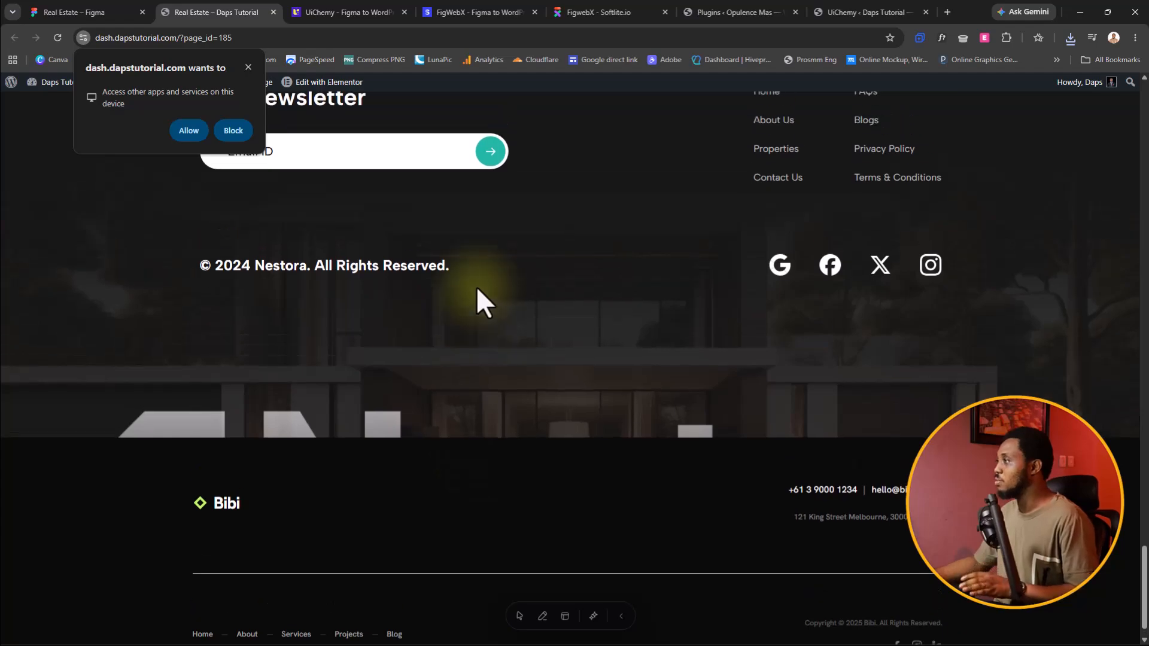
scroll(477, 289, "up", 20)
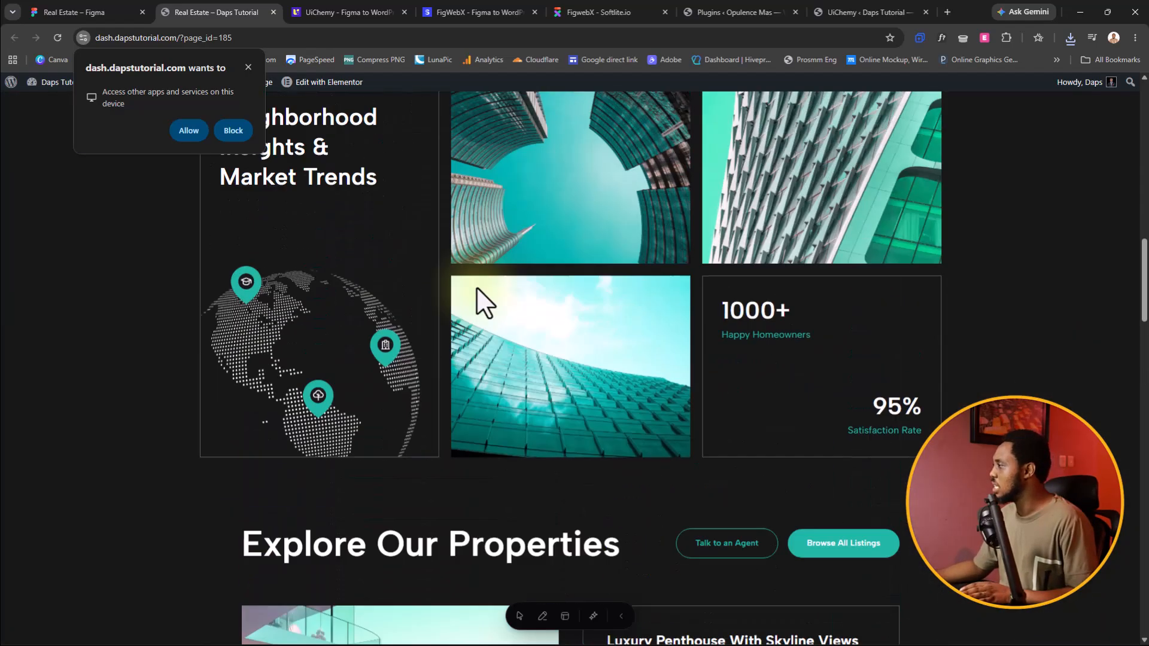
Return to the hero section and allow the site to access other apps and services on this device
scroll(477, 289, "up", 4)
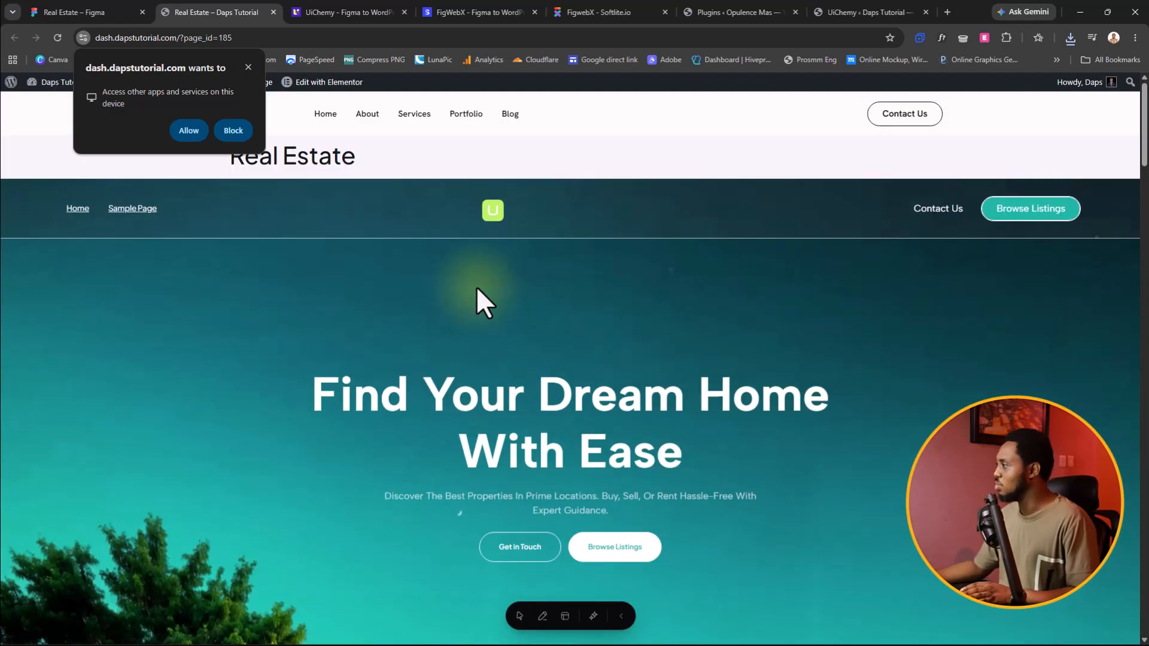
left_click(188, 131)
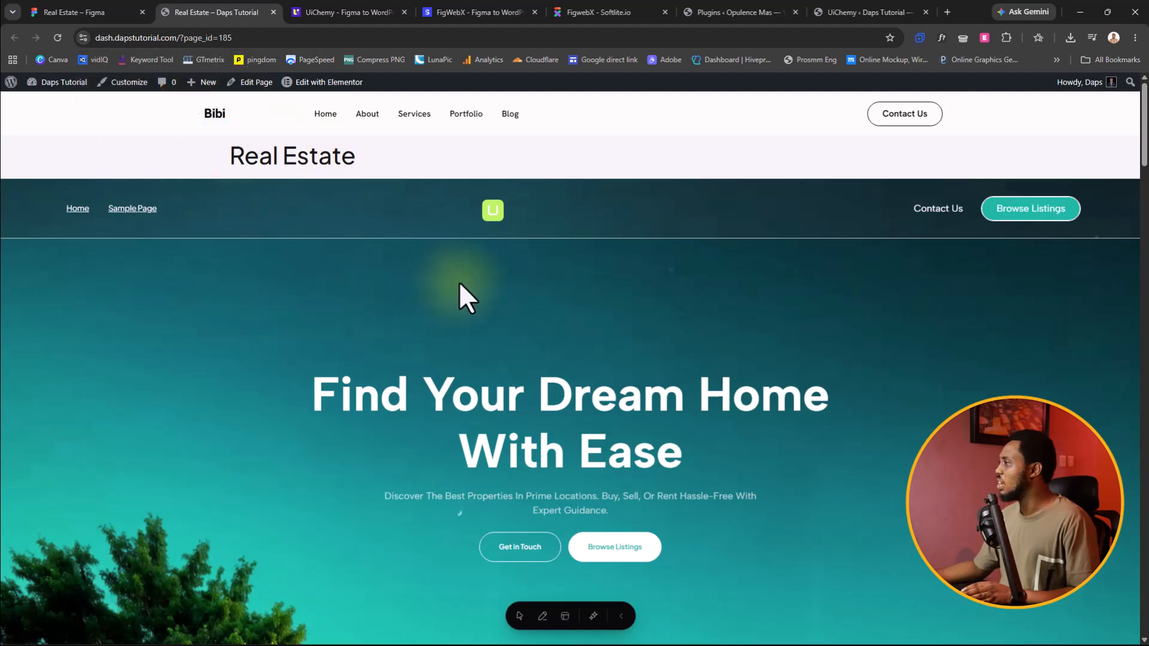
scroll(462, 306, "down", 3)
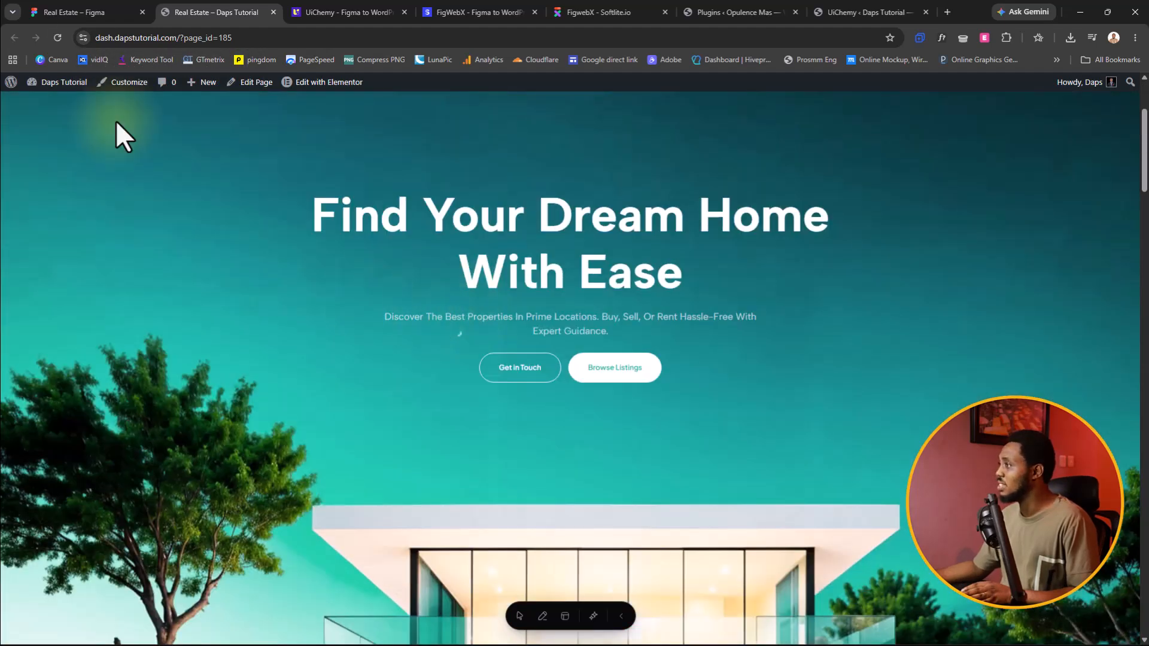
Switch to the Real Estate file in Figma and close the UiChemy plugin window
left_click(72, 12)
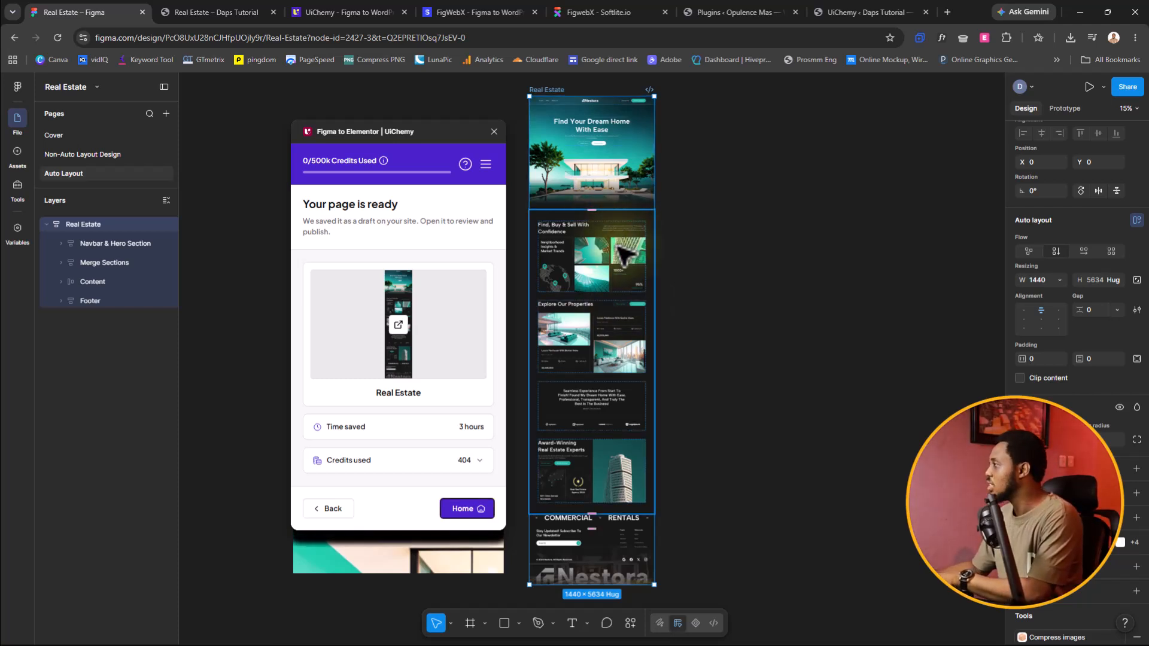
left_click(493, 131)
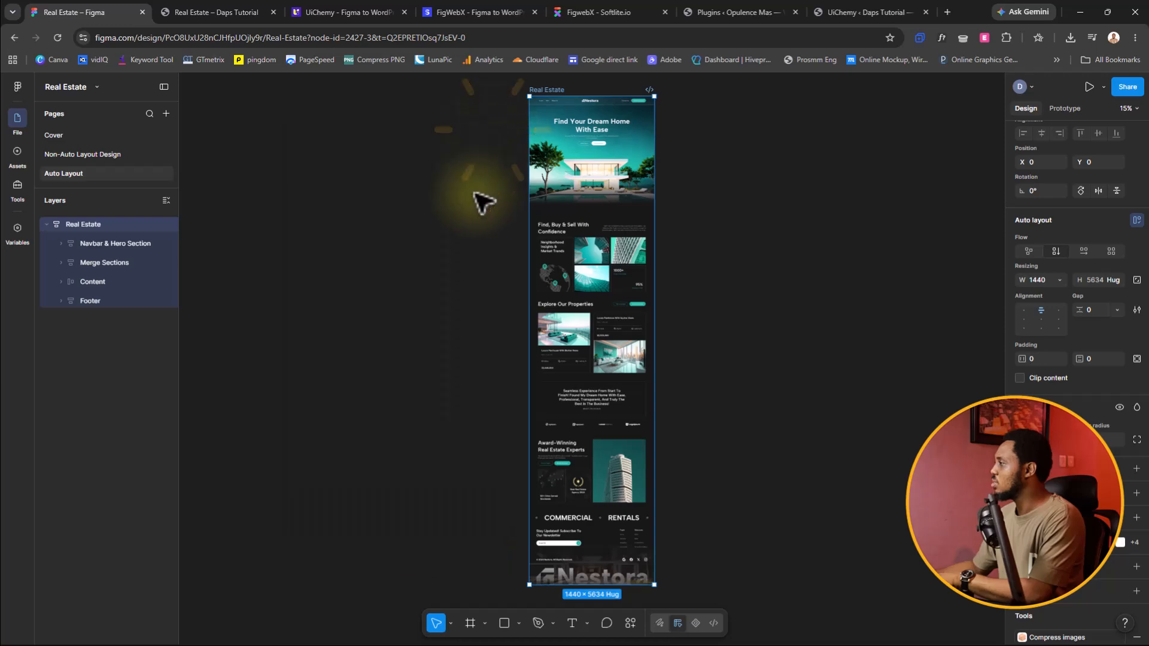
Examine the original Real Estate design at 100% zoom, from the property listings up to the navbar and hero
key("ctrl+plus")
key("ctrl+plus")
key("ctrl+plus")
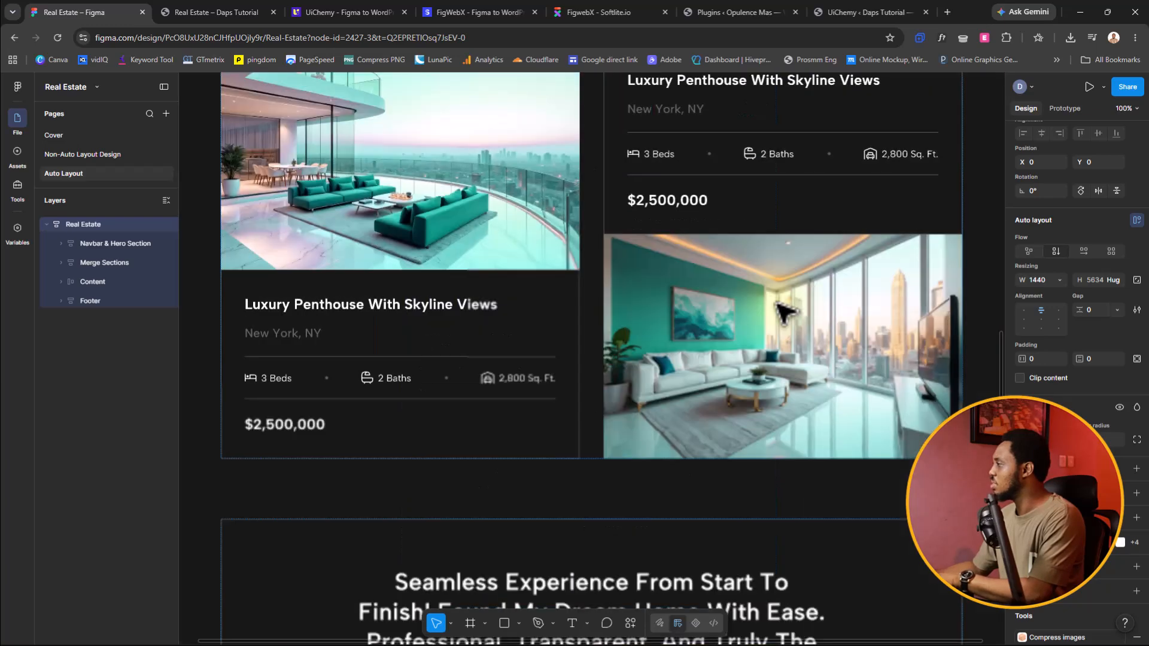
scroll(775, 306, "up", 1)
scroll(775, 306, "up", 6)
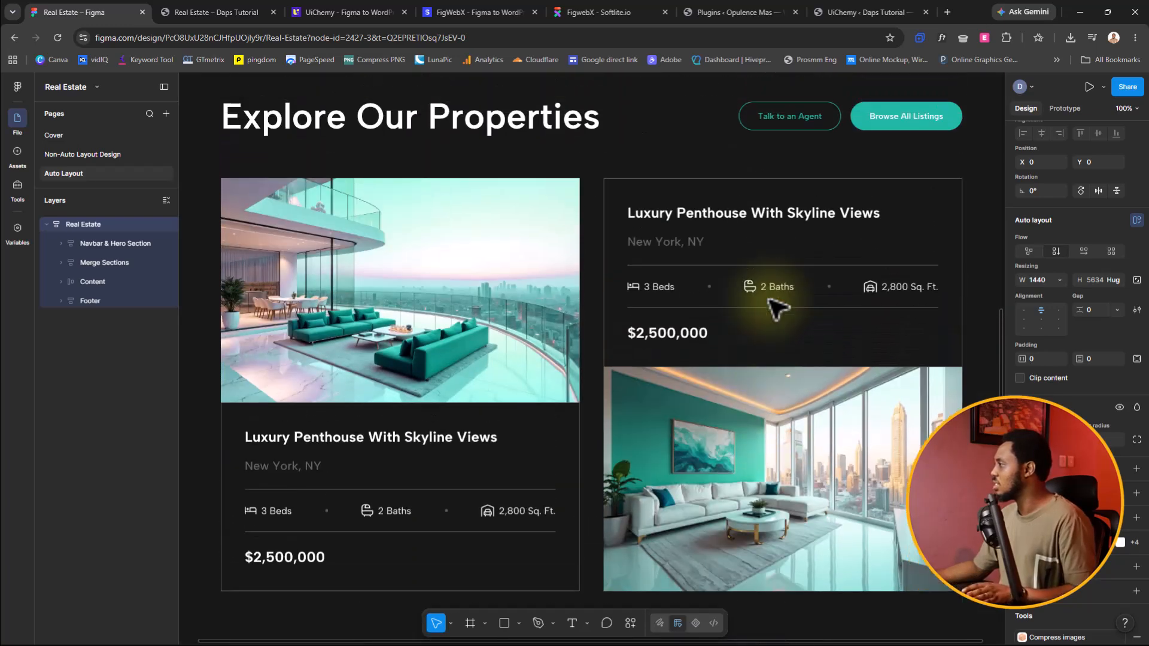
scroll(776, 308, "up", 4)
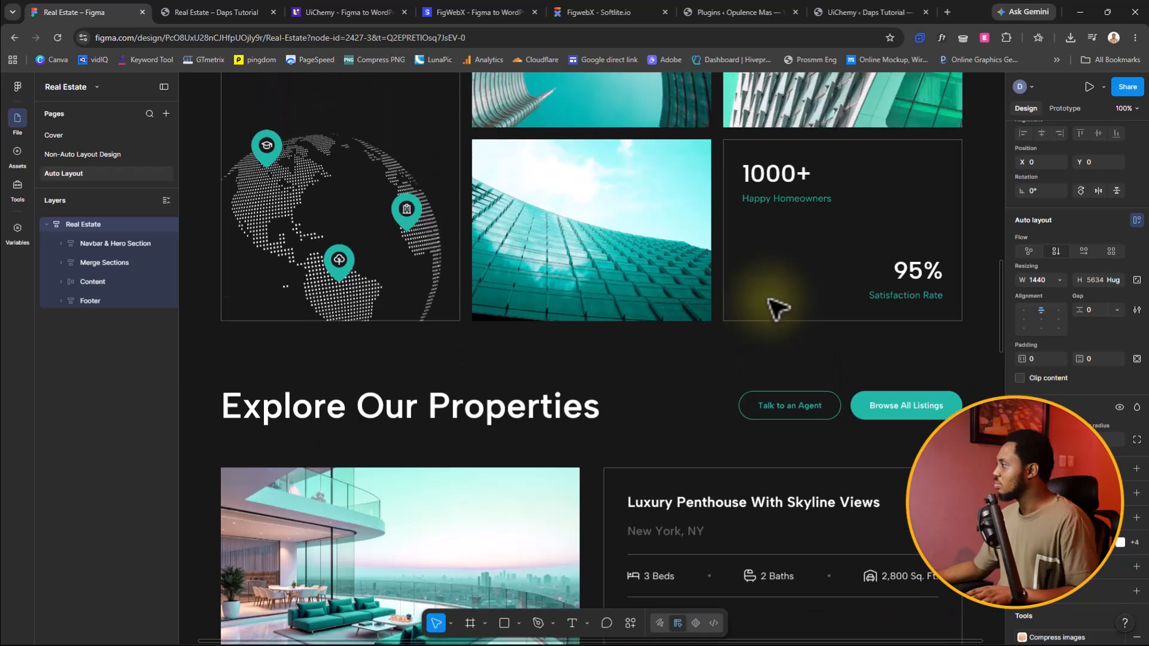
scroll(776, 308, "up", 6)
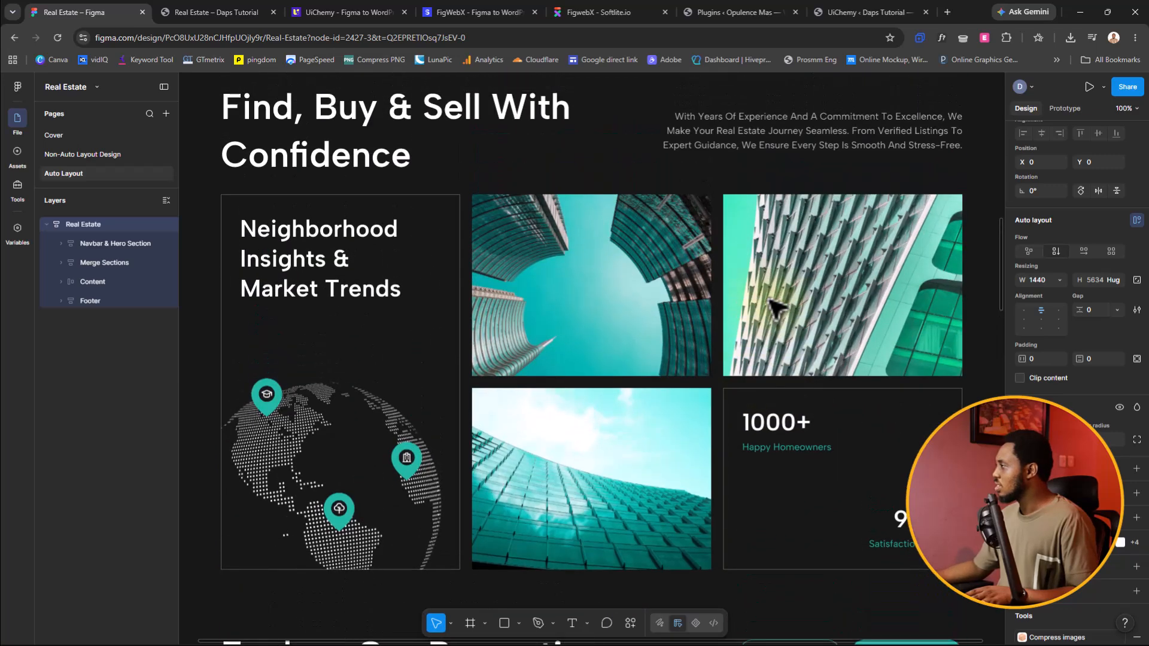
scroll(776, 308, "up", 8)
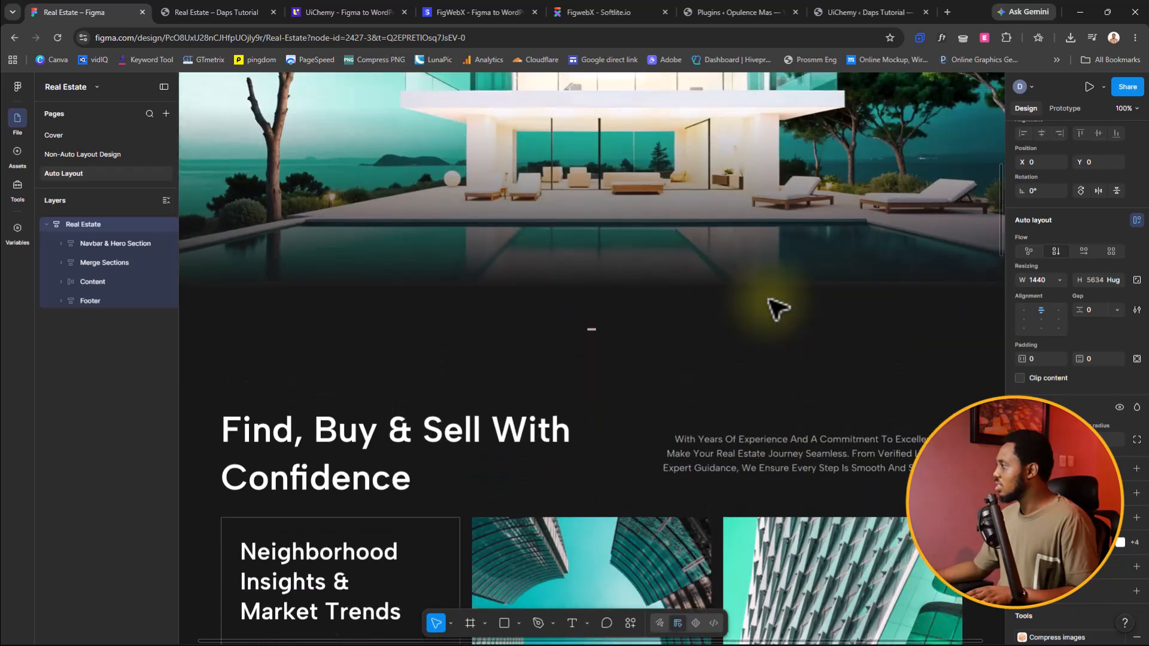
scroll(777, 308, "up", 3)
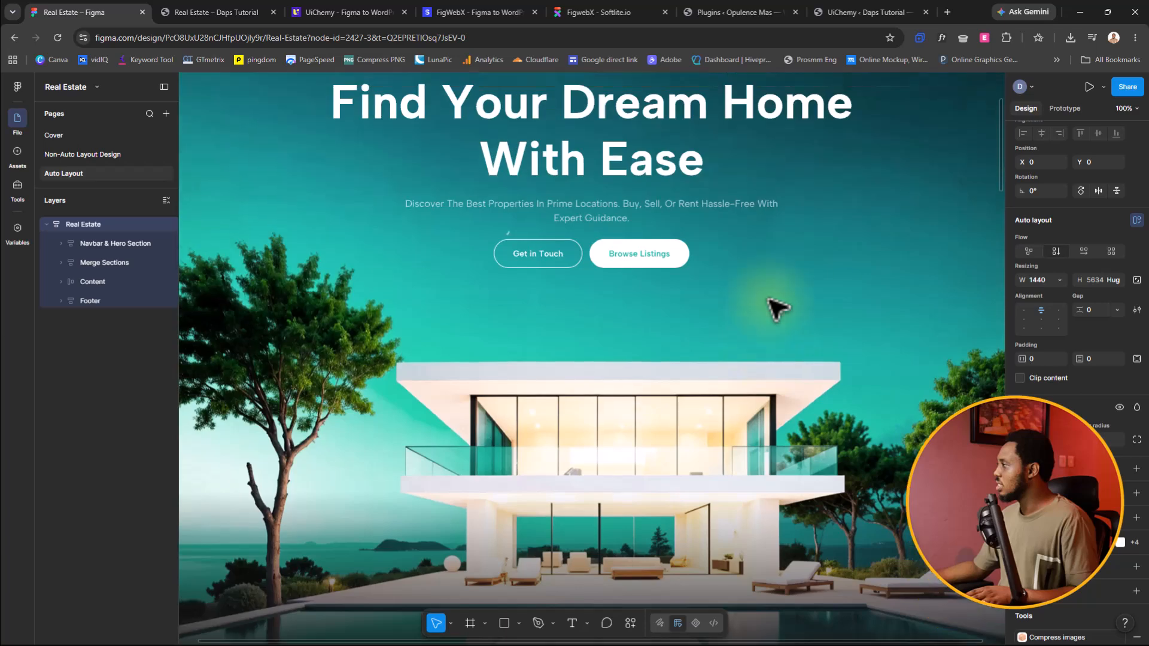
scroll(777, 309, "up", 3)
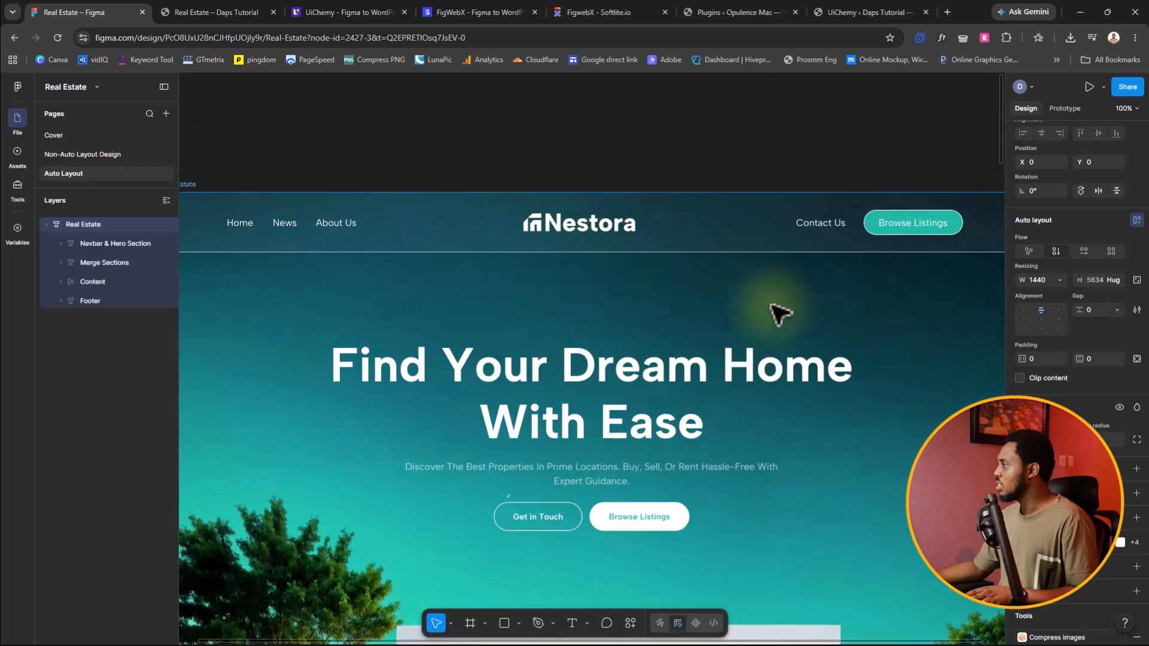
scroll(778, 312, "down", 3)
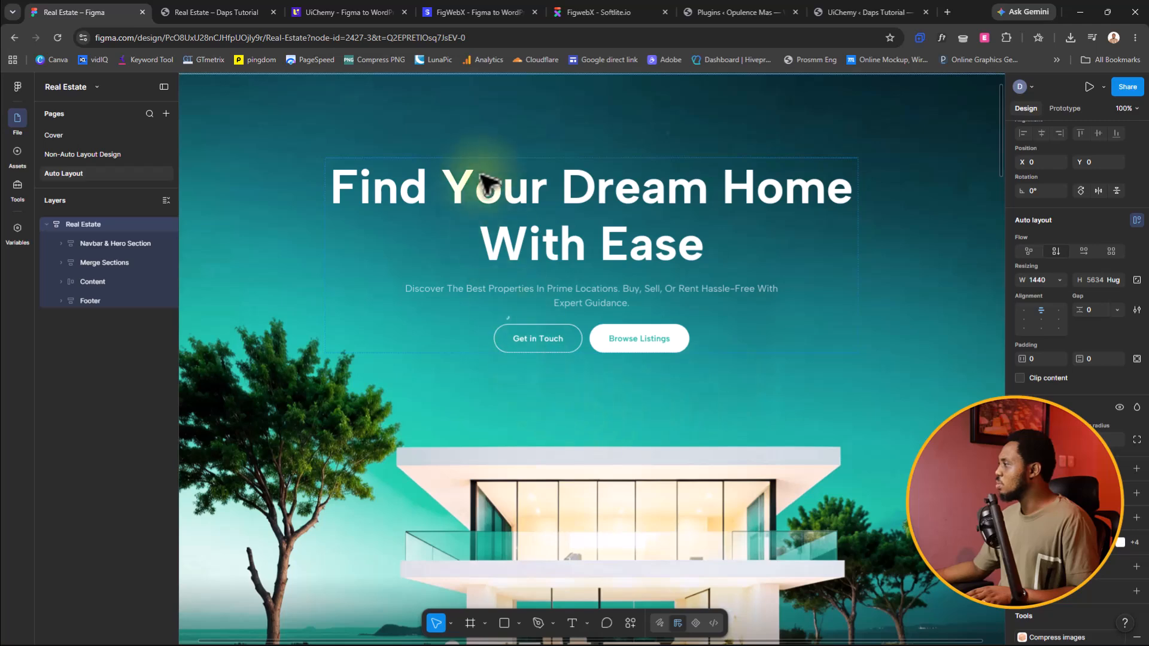
Compare the Find, Buy & Sell With Confidence section on the converted WordPress page with the Figma original
left_click(201, 13)
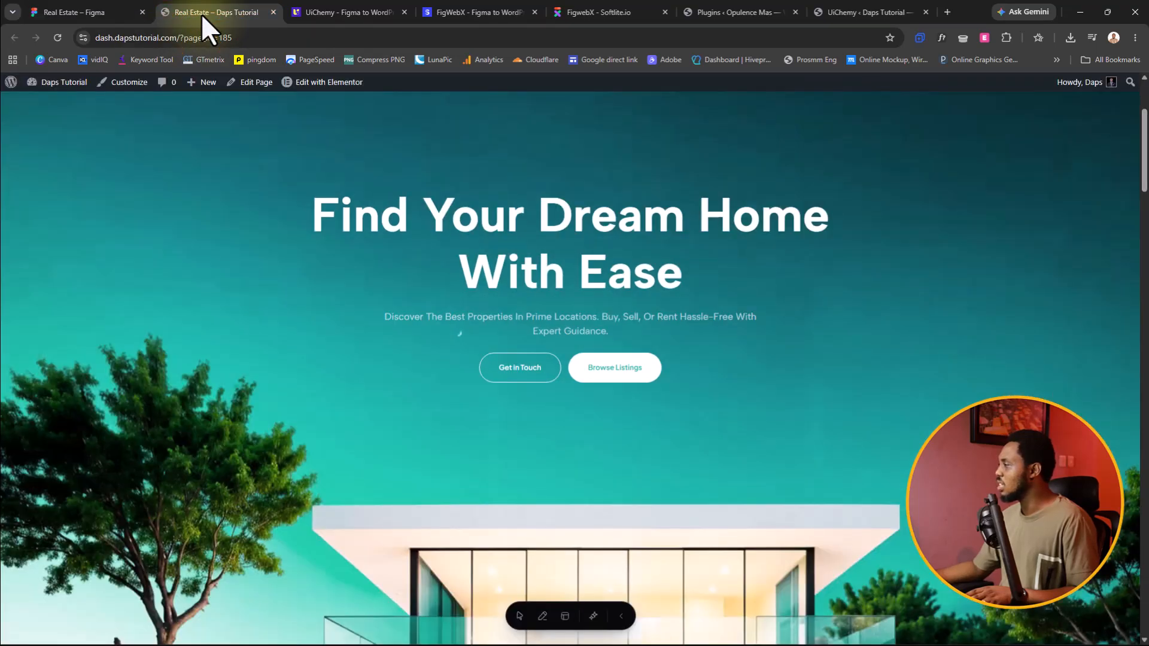
scroll(278, 242, "down", 5)
scroll(274, 250, "down", 10)
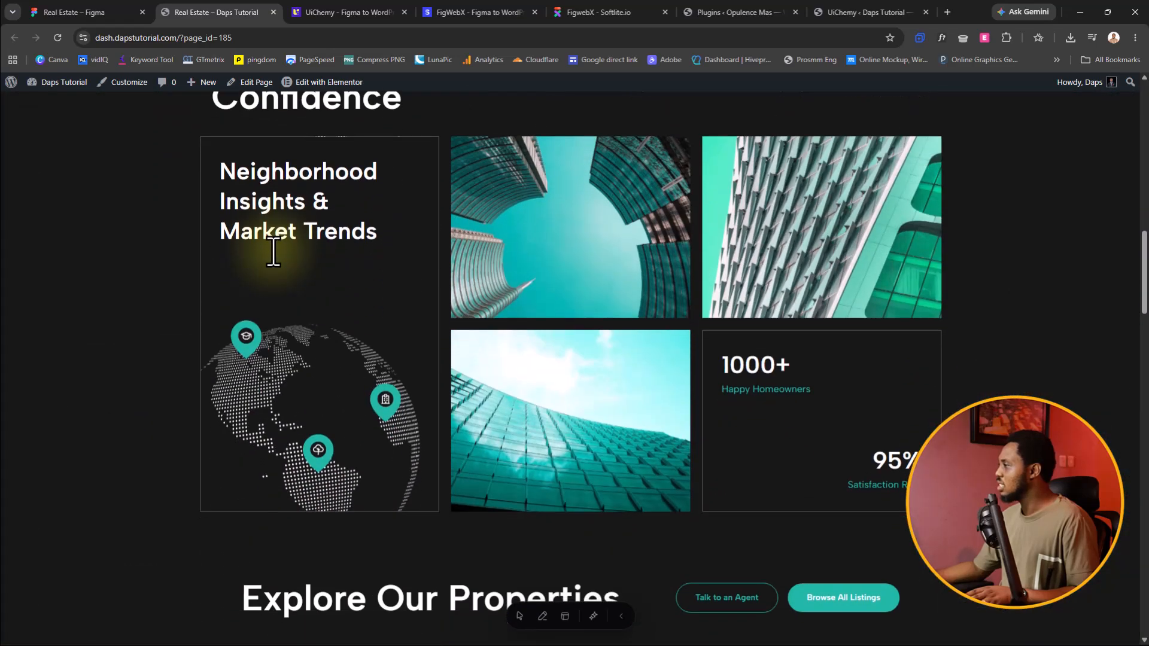
scroll(270, 254, "up", 1)
left_click(92, 8)
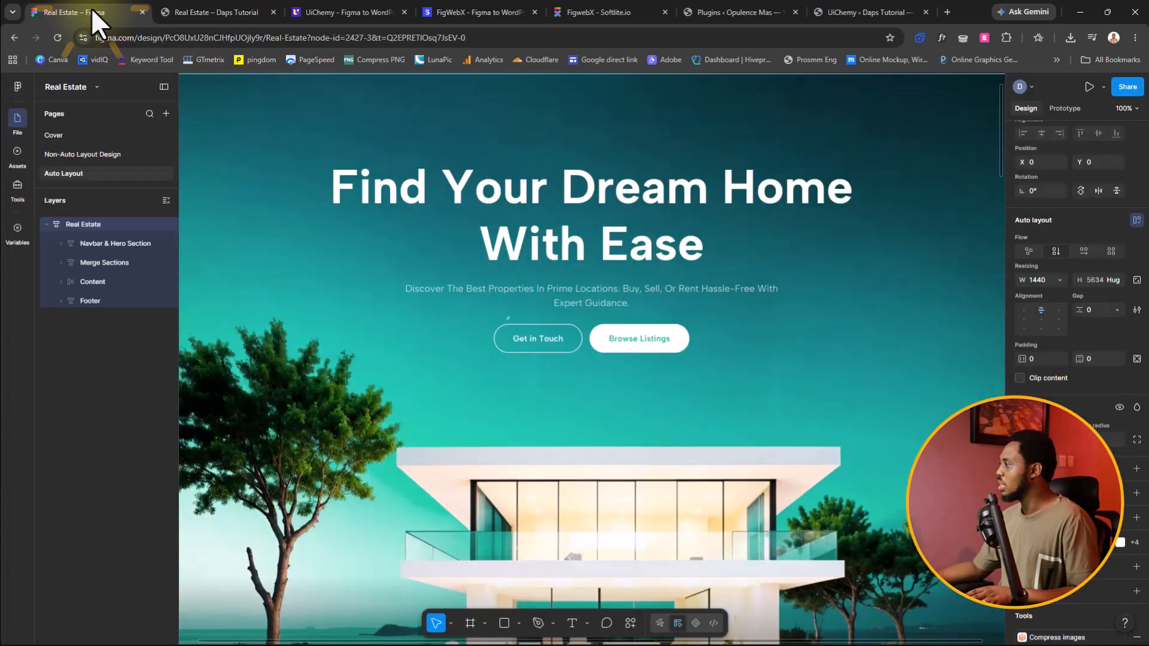
scroll(371, 245, "down", 5)
scroll(375, 250, "down", 7)
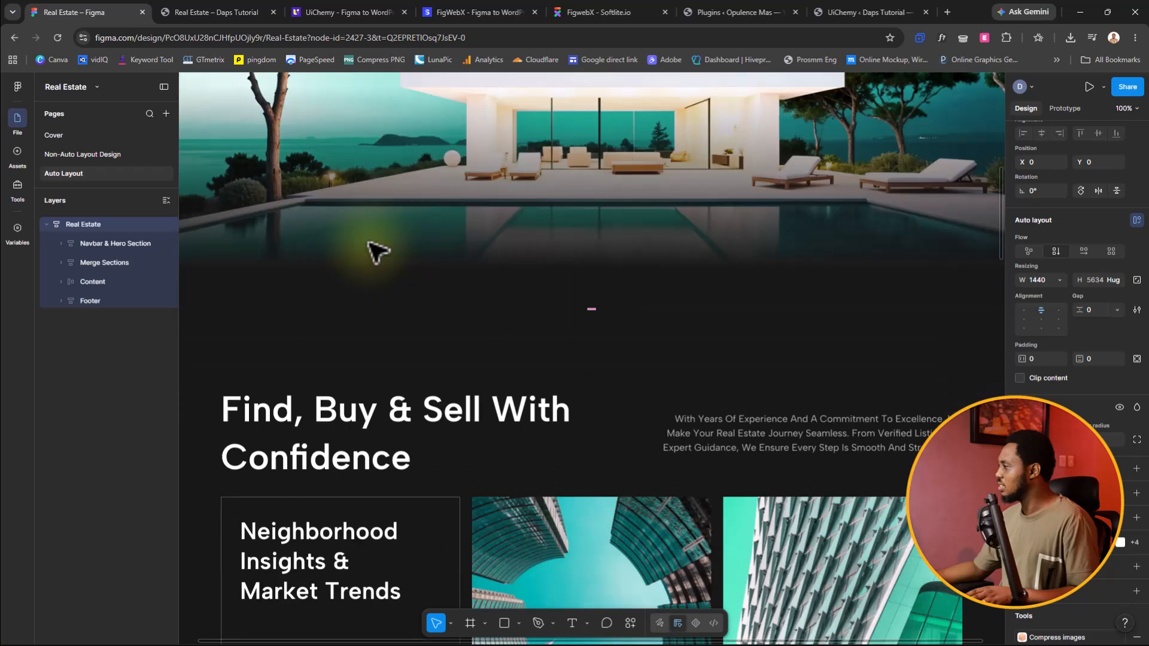
scroll(376, 250, "down", 1)
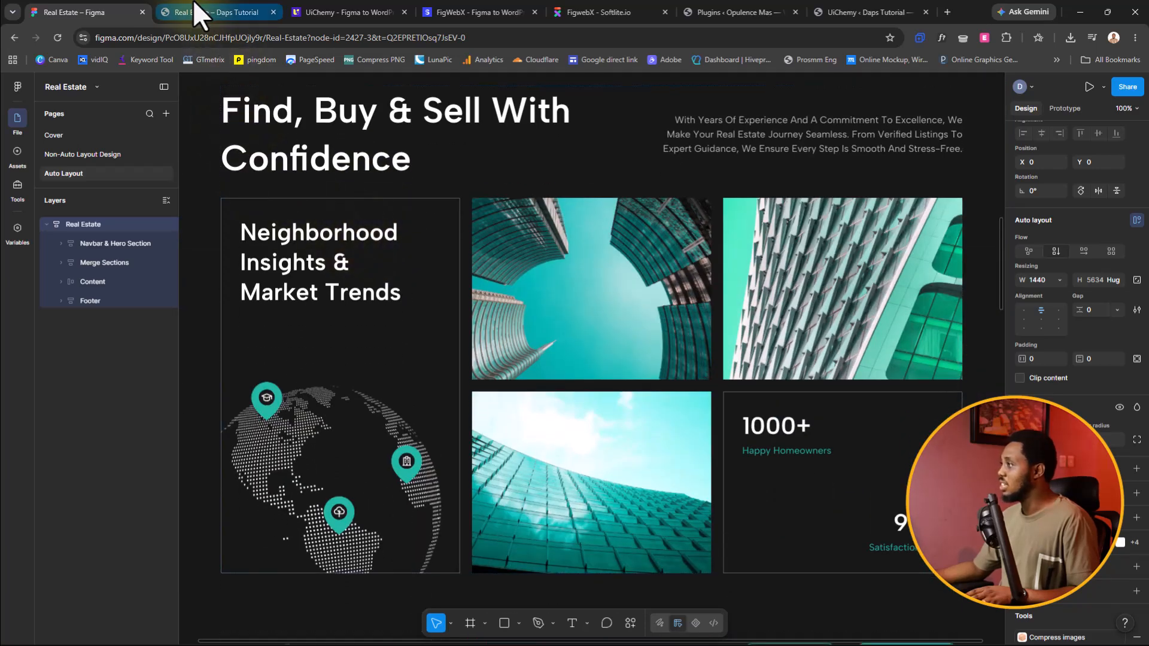
left_click(197, 6)
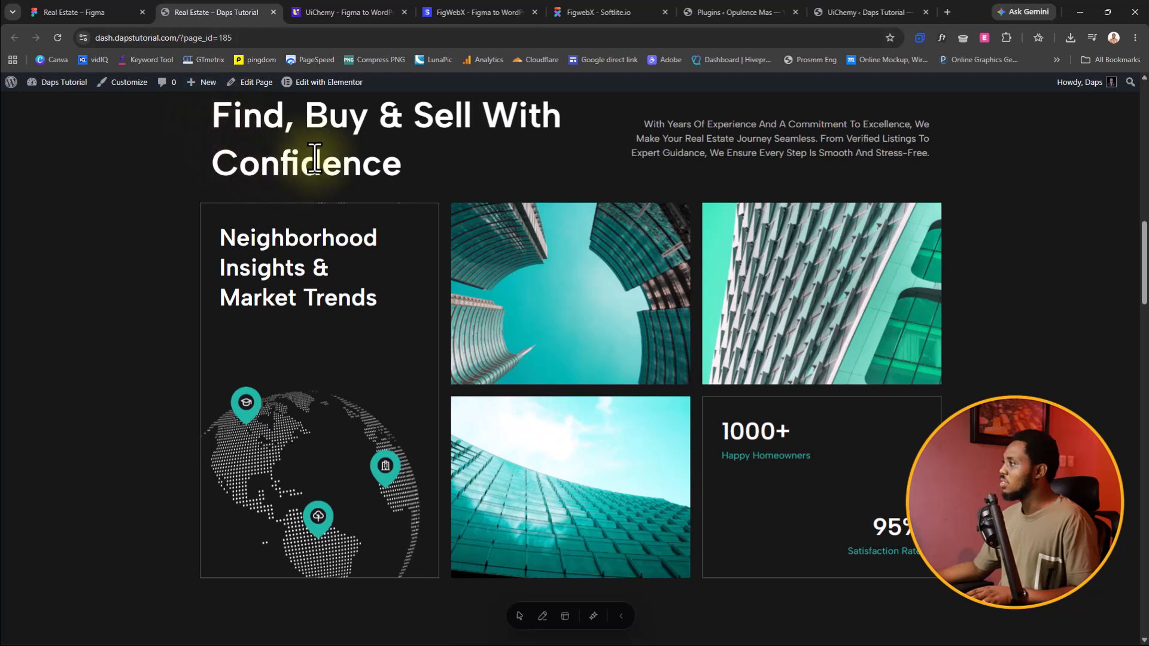
Open the converted Real Estate page in the Elementor editor and dismiss the Atomic editor introduction
left_click(324, 83)
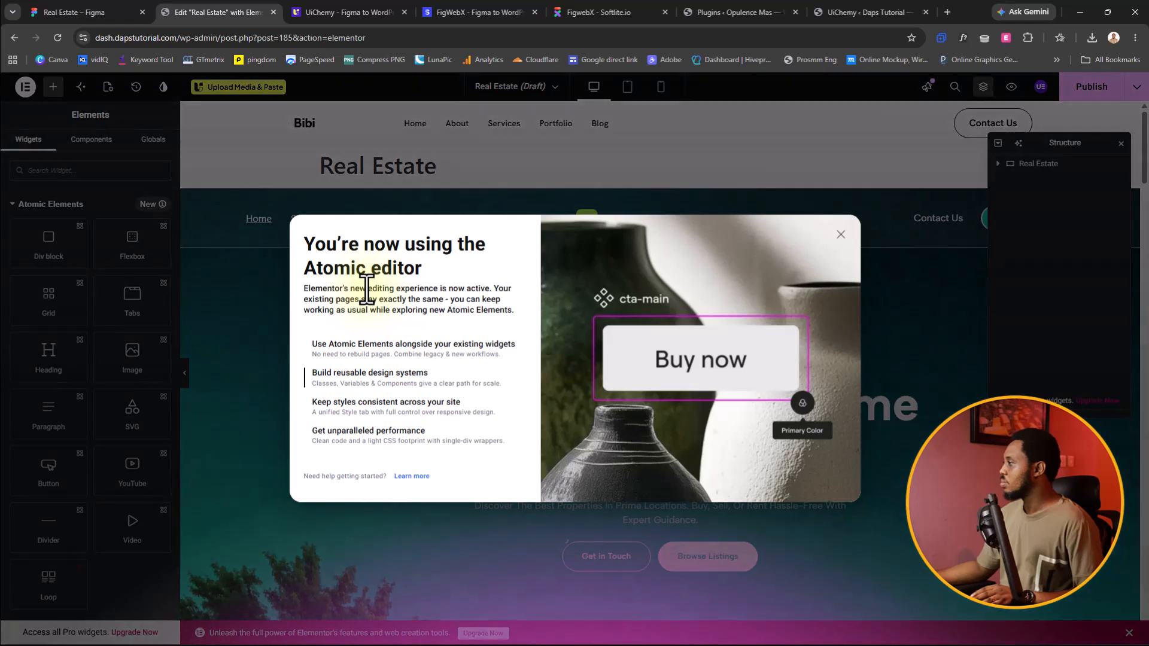
left_click(842, 235)
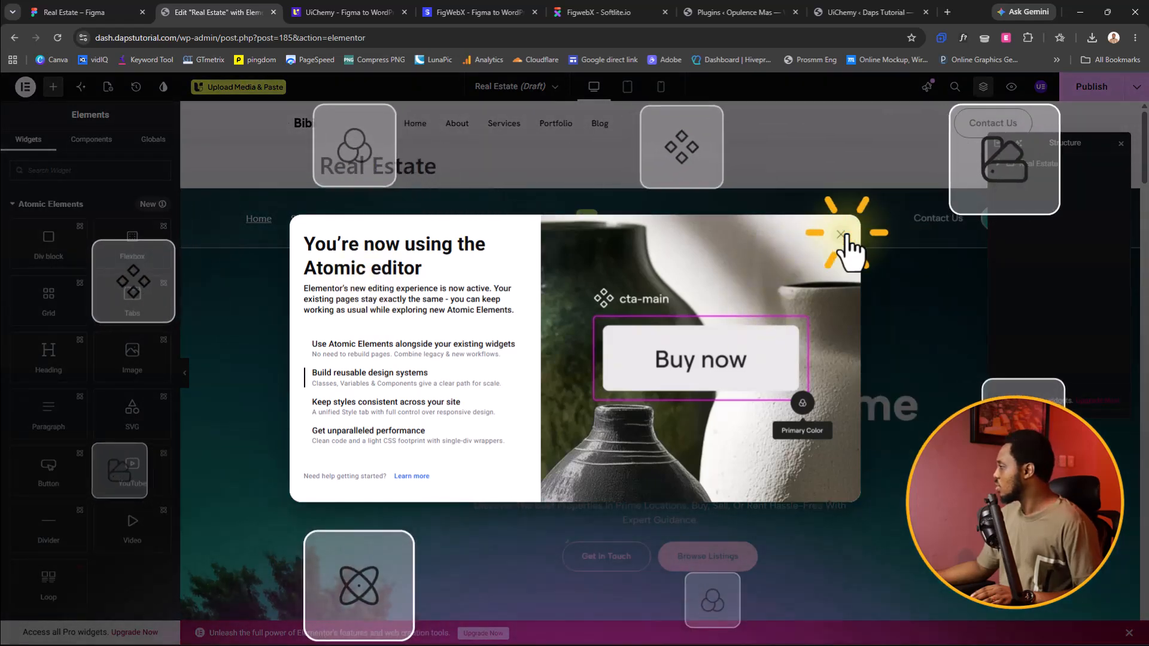
scroll(715, 335, "down", 3)
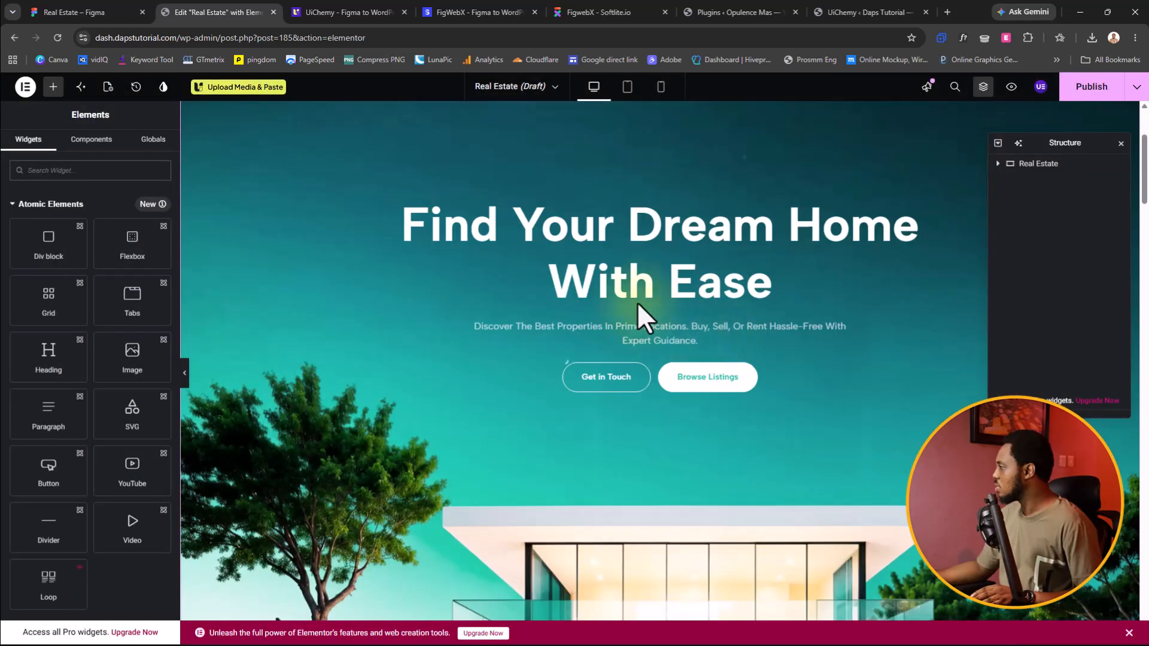
Select the hero content to open its editing settings and review the Agent Bridge and AI Connector options for chat editing
left_click(597, 249)
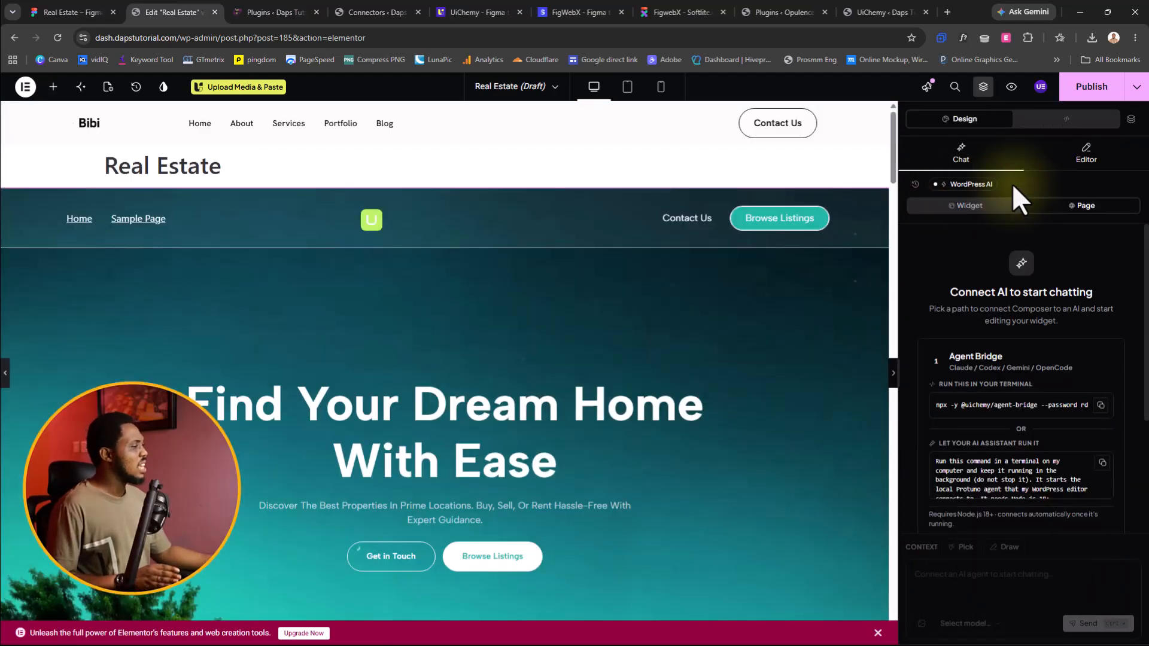
scroll(1016, 379, "down", 3)
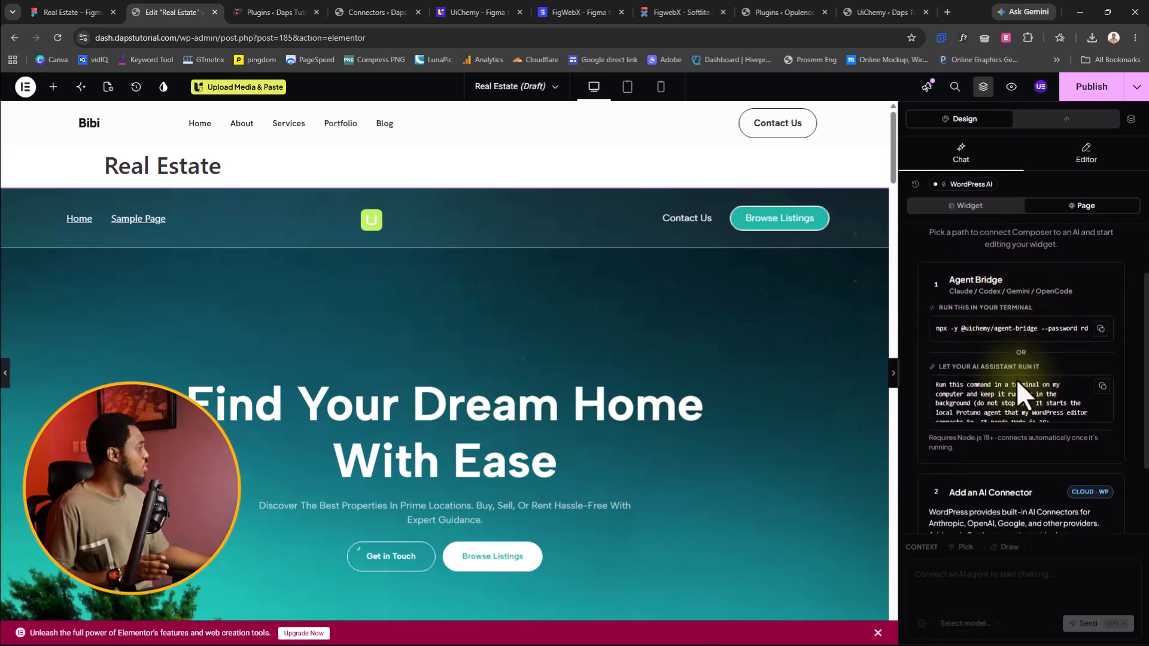
scroll(1019, 389, "up", 2)
scroll(1019, 391, "up", 1)
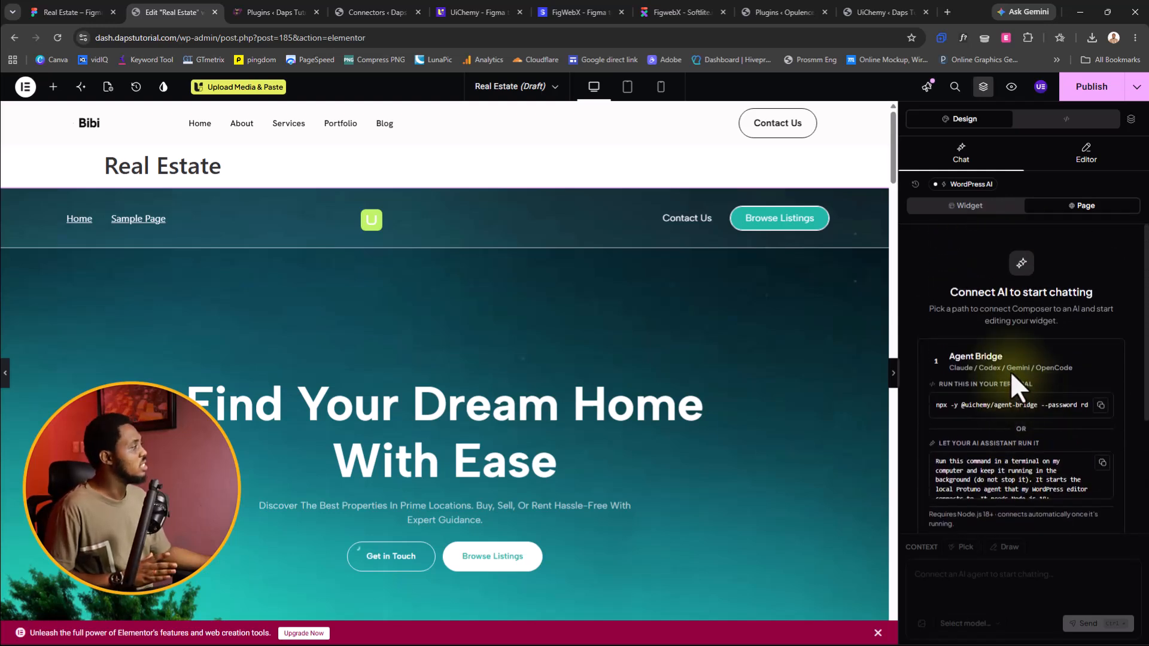
Switch from AI chat to the visual Editor and activate the element selection tool on the page
left_click(1083, 157)
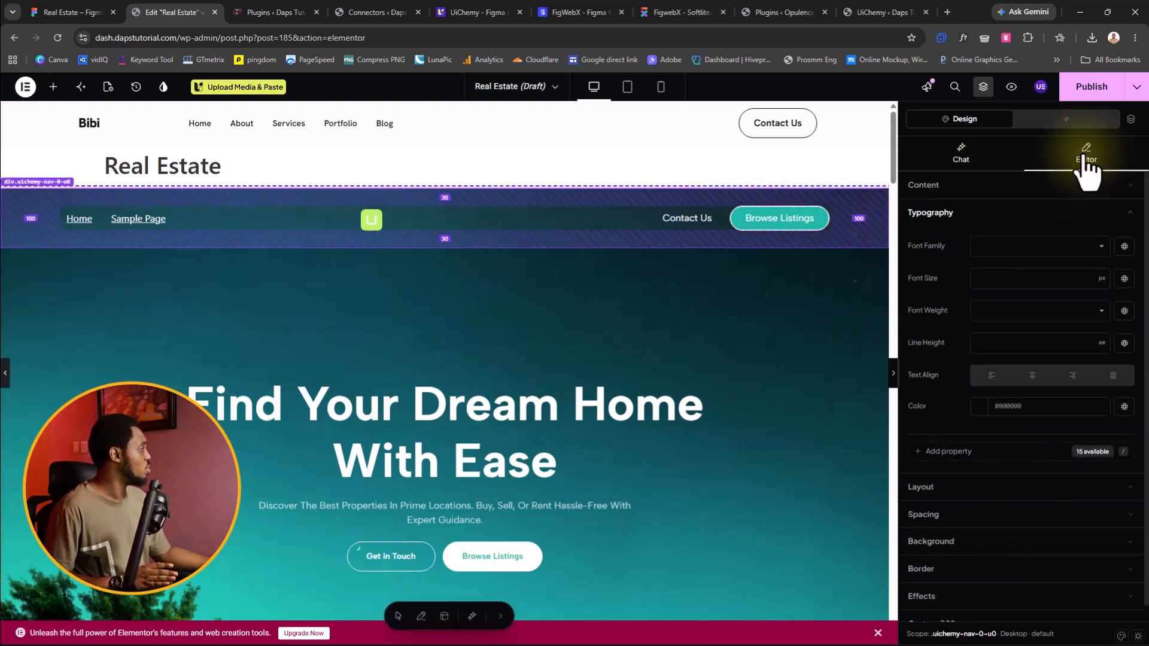
left_click(397, 616)
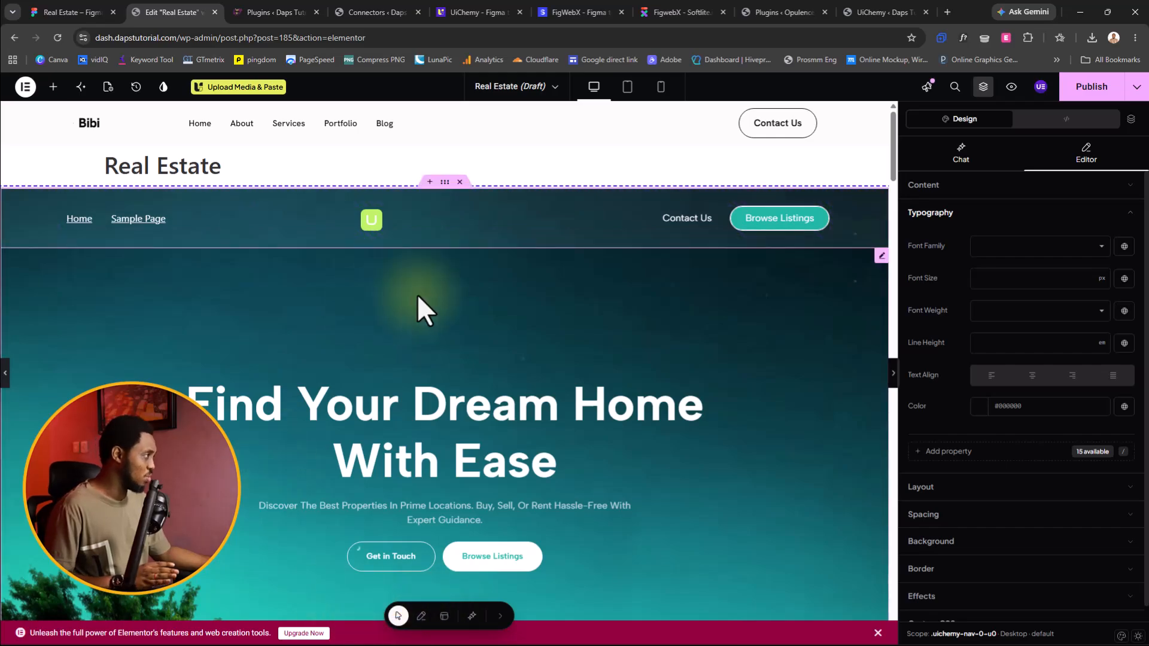